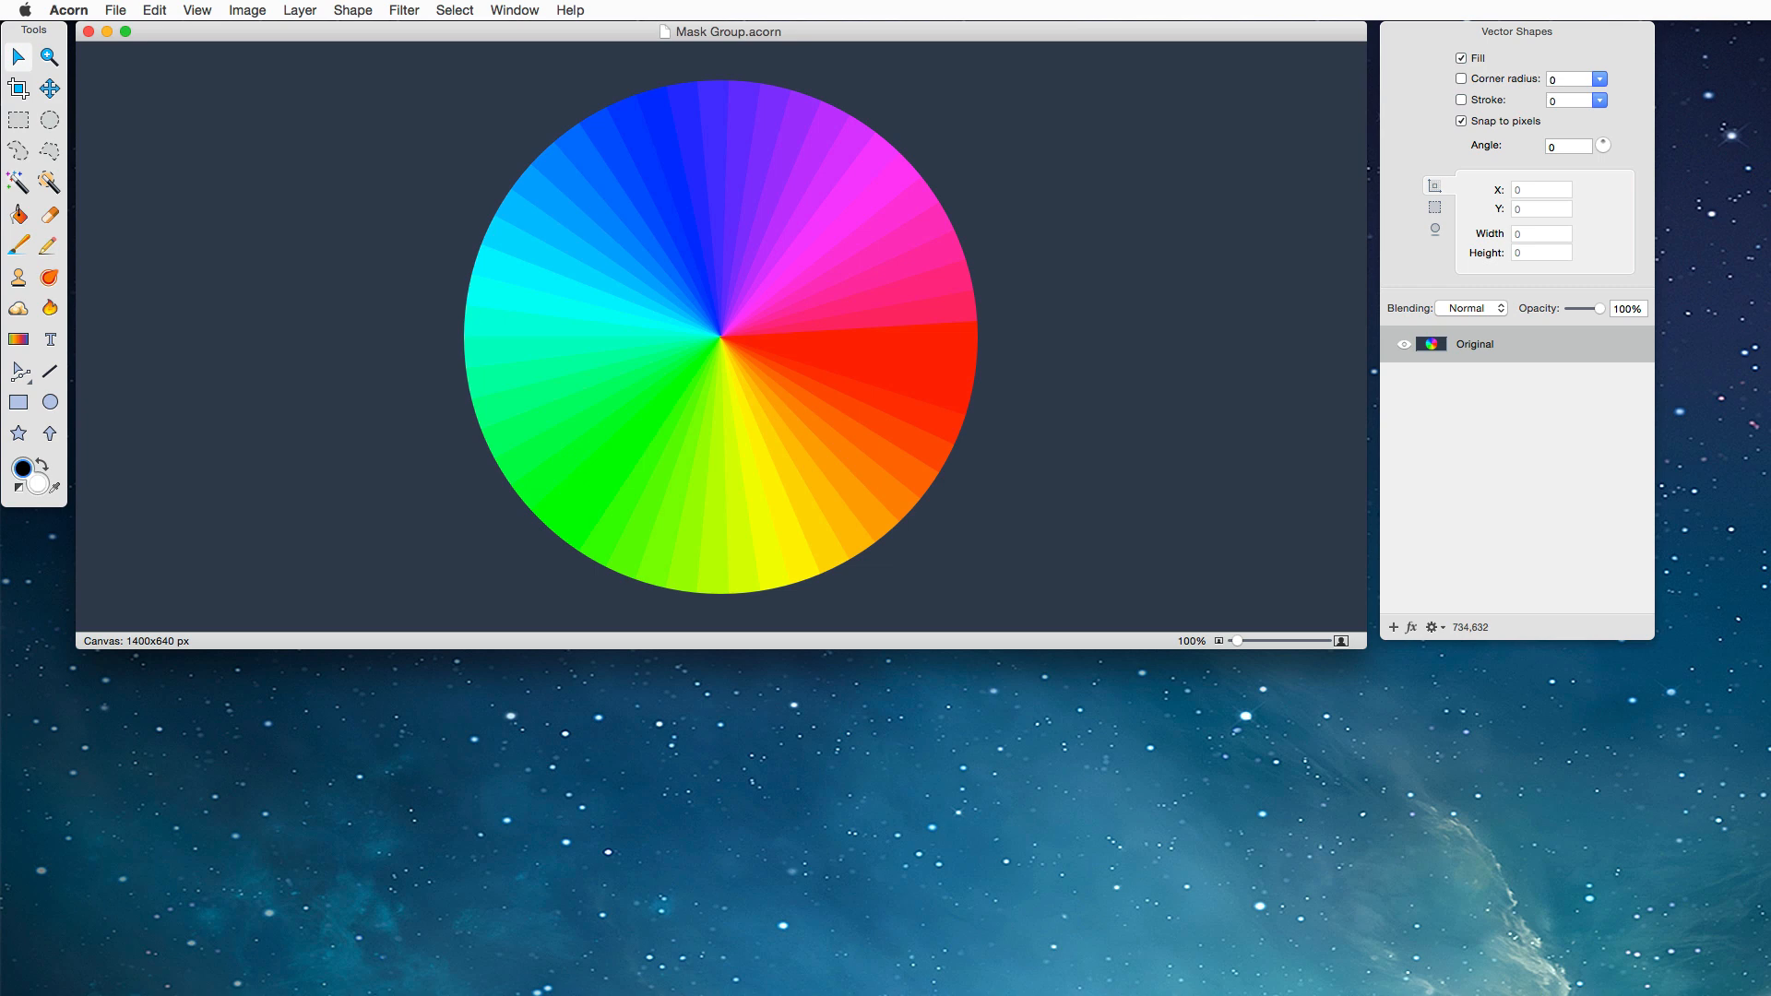
Step: Hide the Original layer and add a new bitmap layer filled with the saved dark blue-gray swatch
click(1404, 344)
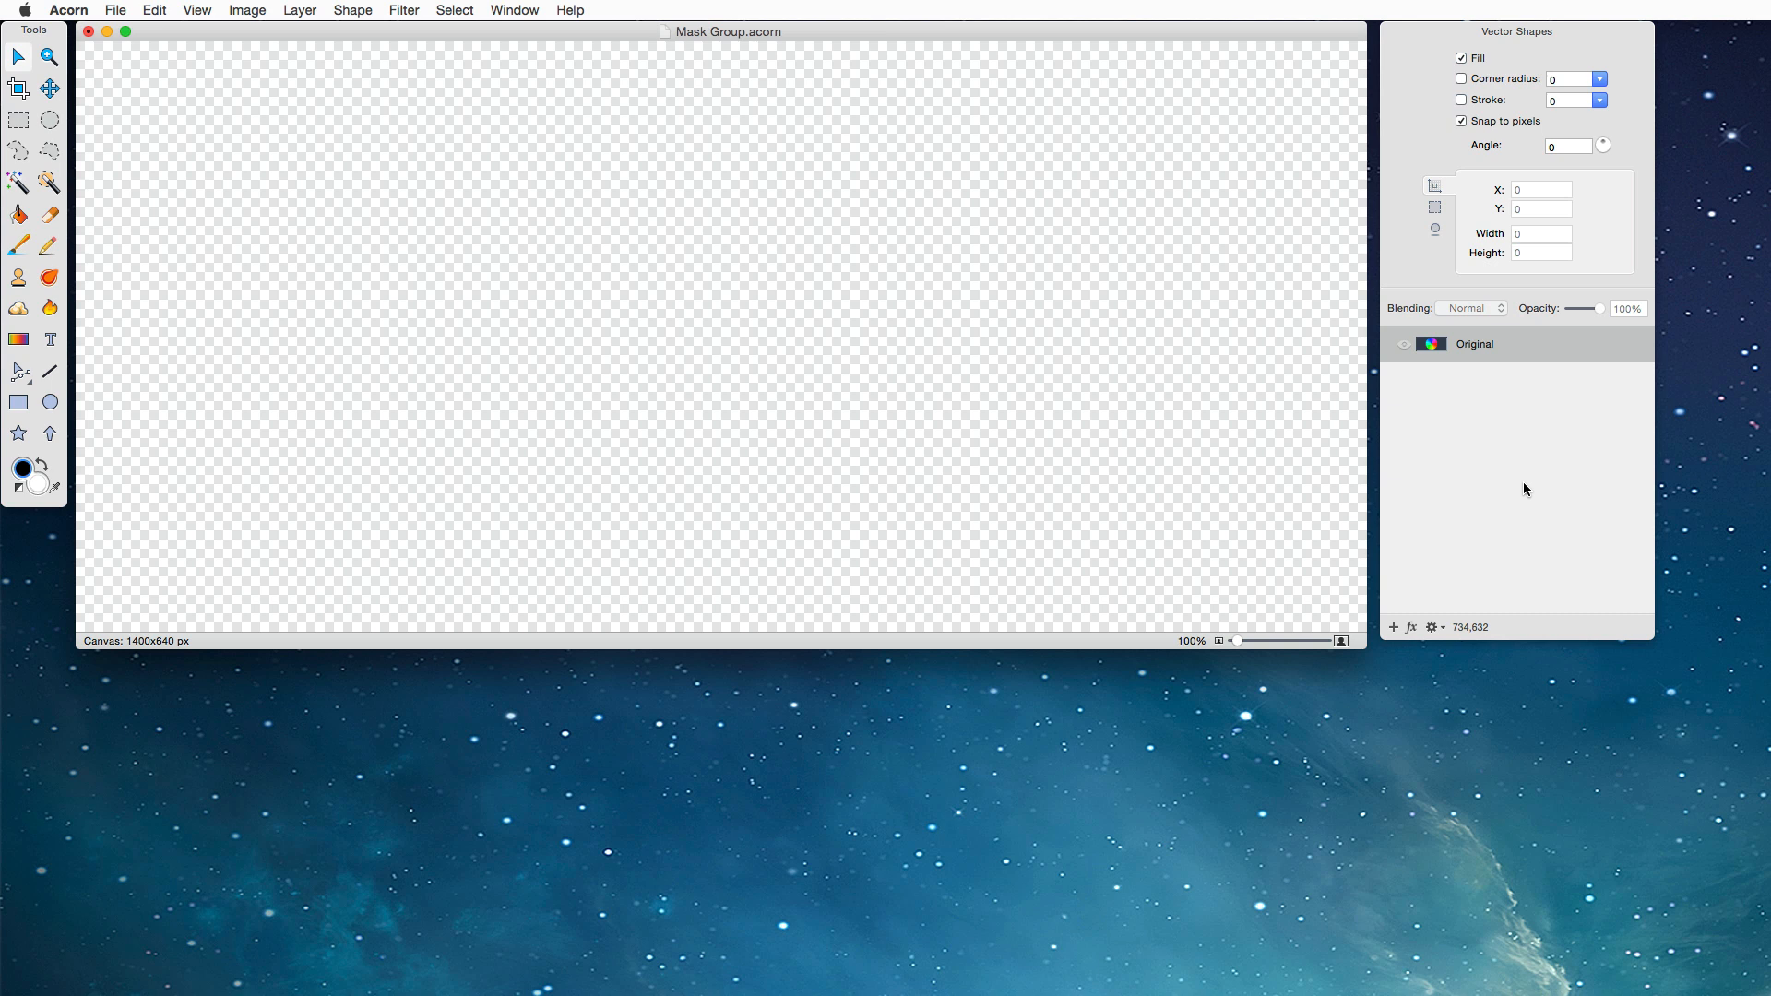
click(1394, 628)
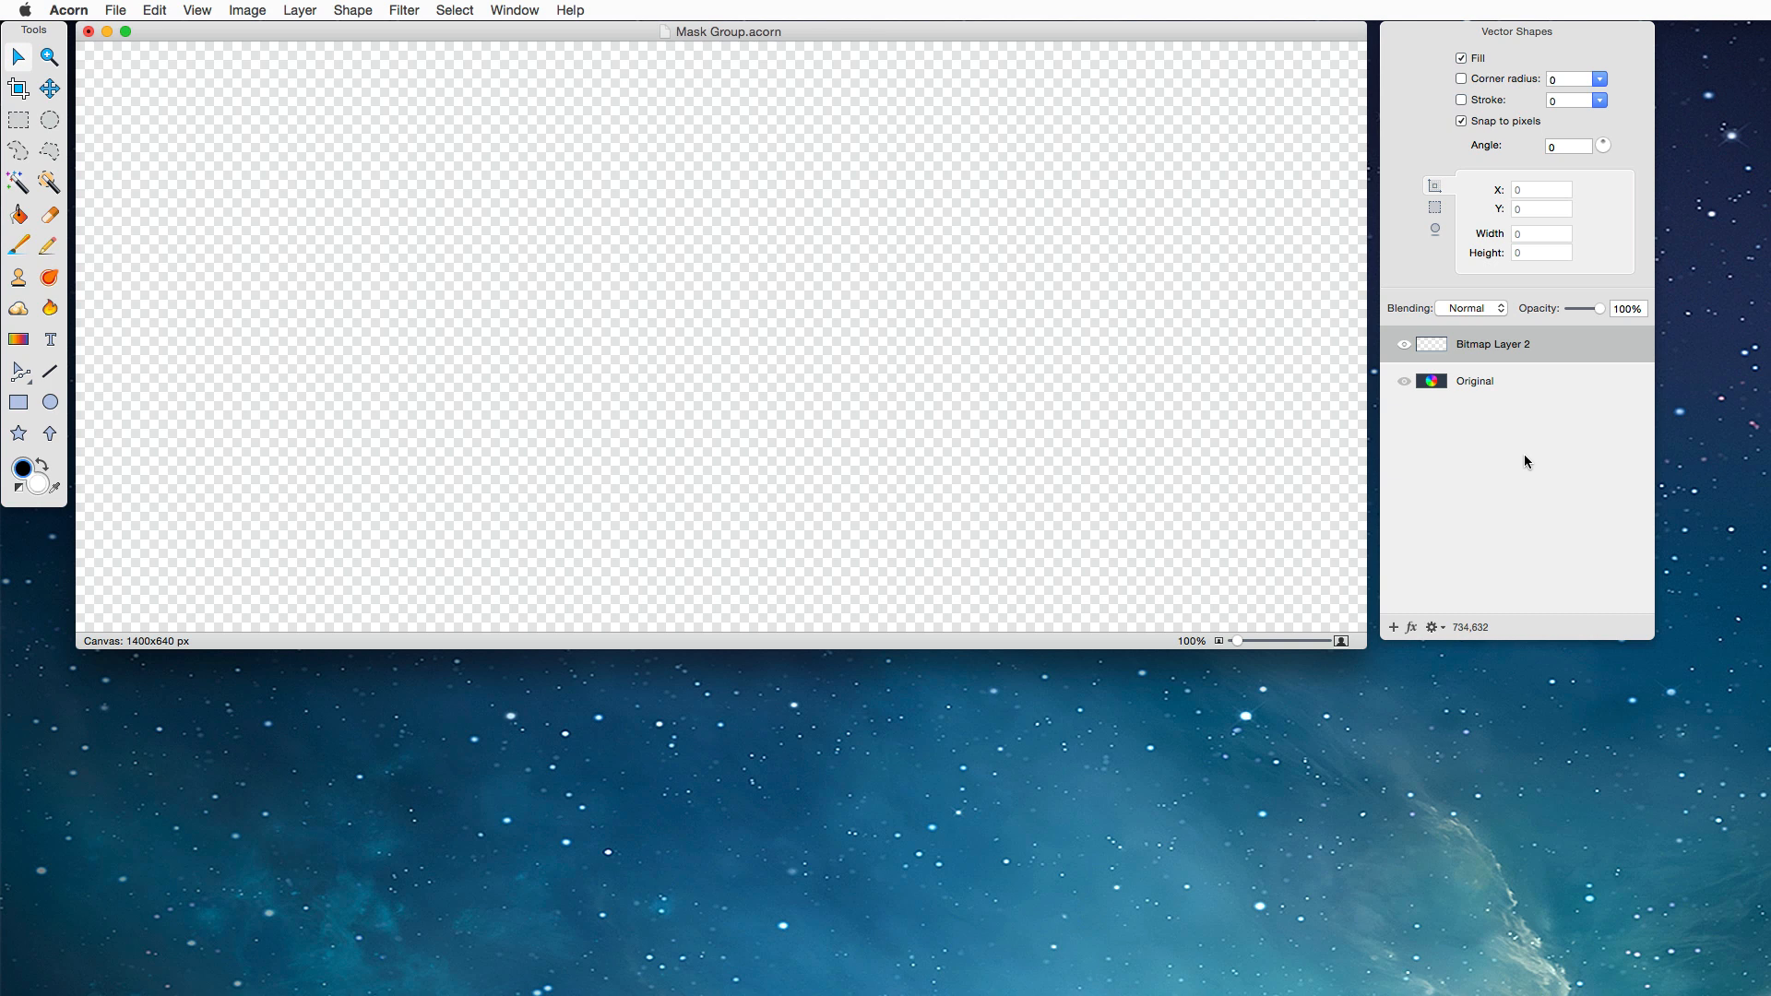
key(super+shift+c)
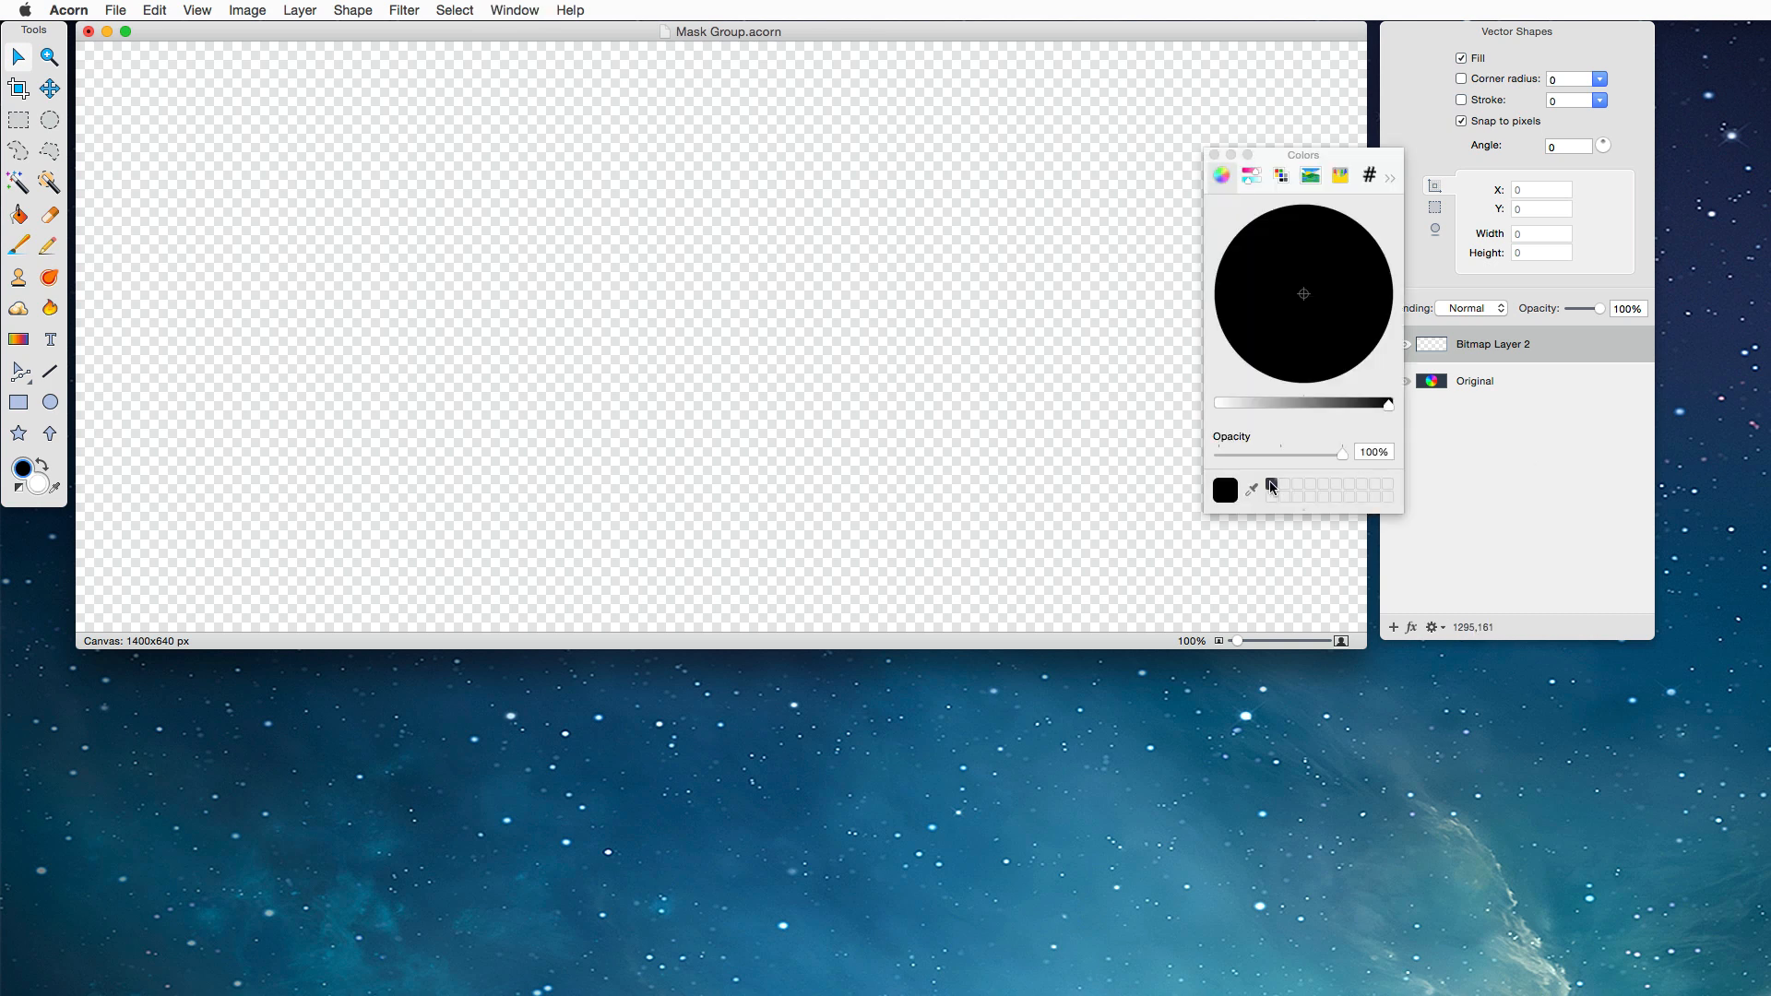
drag(1271, 485, 928, 391)
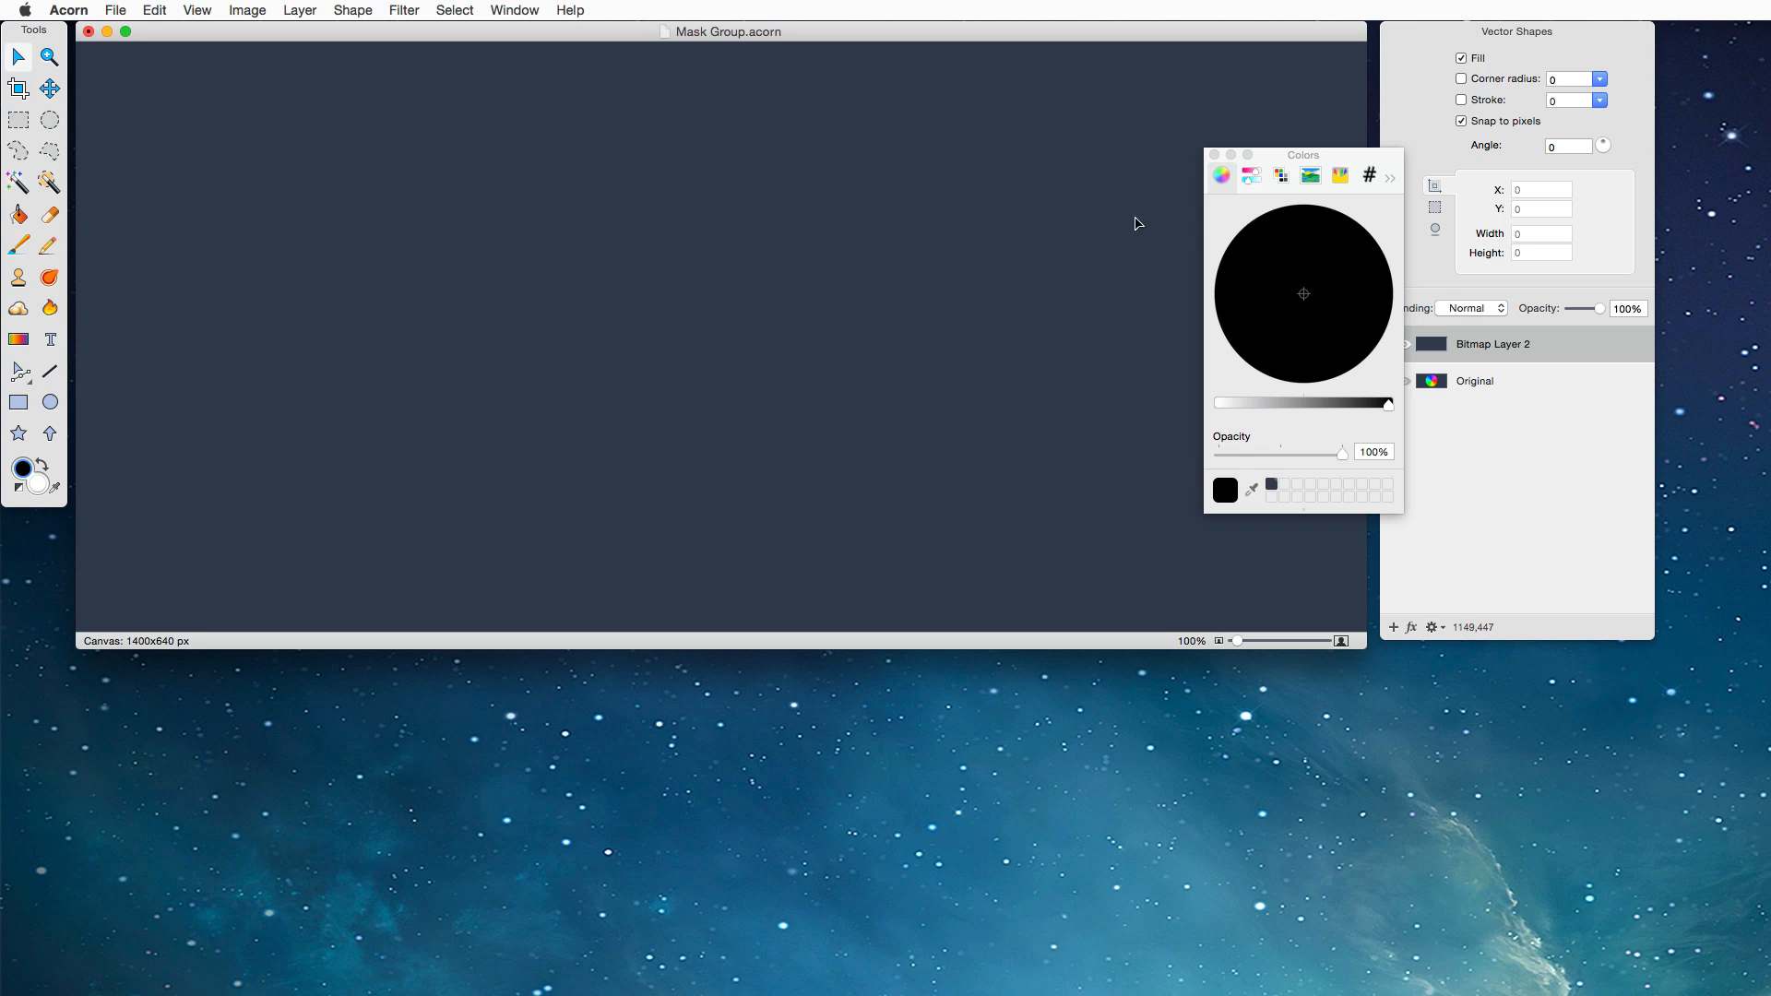
click(1215, 156)
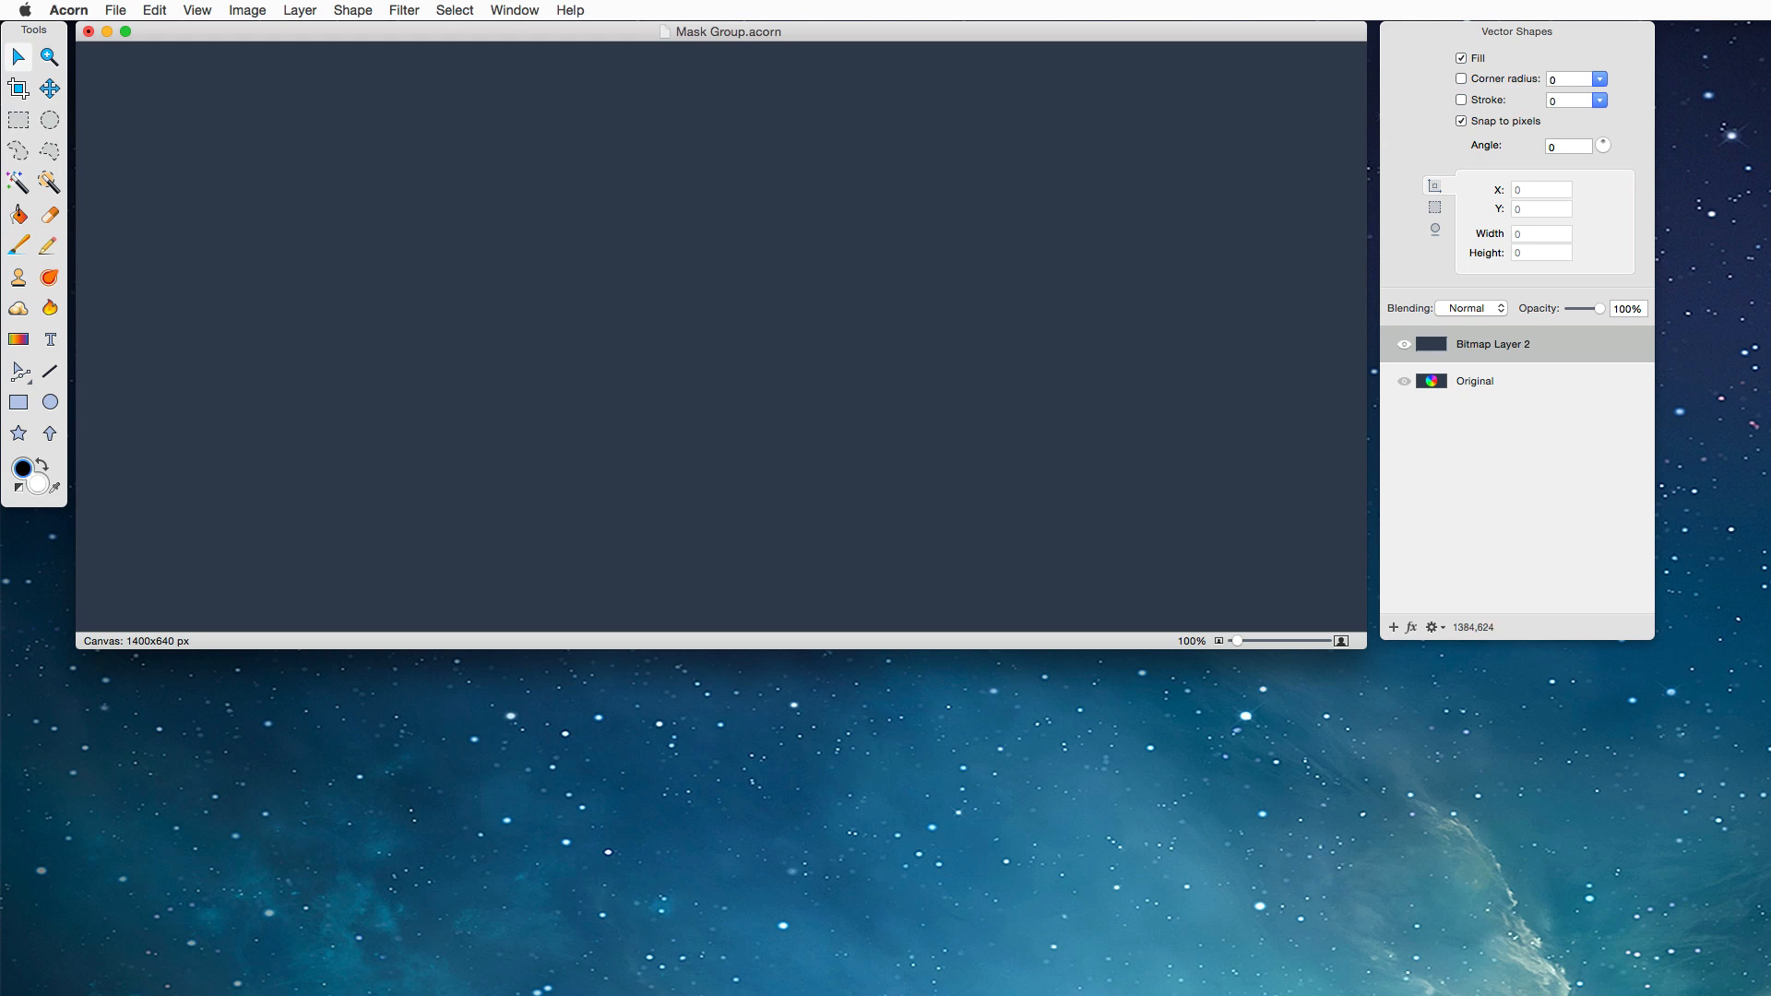
Step: Draw a white rectangle about 403 by 126 px near the canvas center and add Bézier anchor points along its edges
click(18, 402)
drag(514, 261, 884, 376)
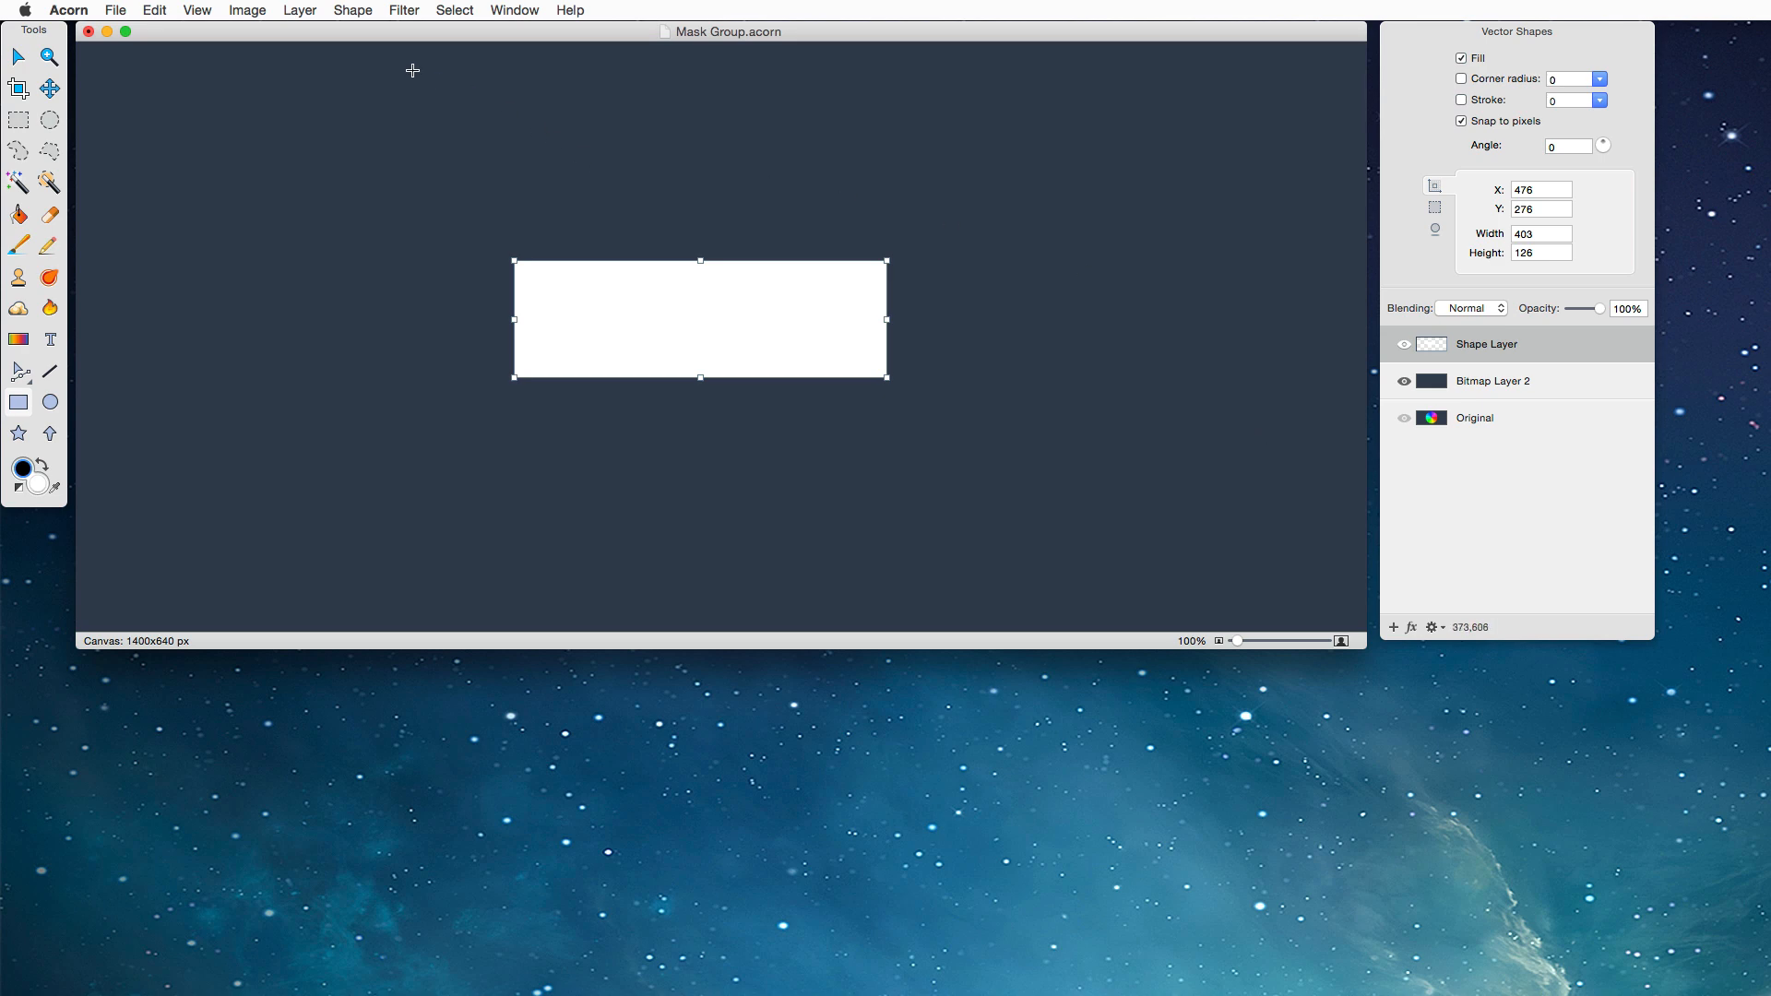
click(339, 7)
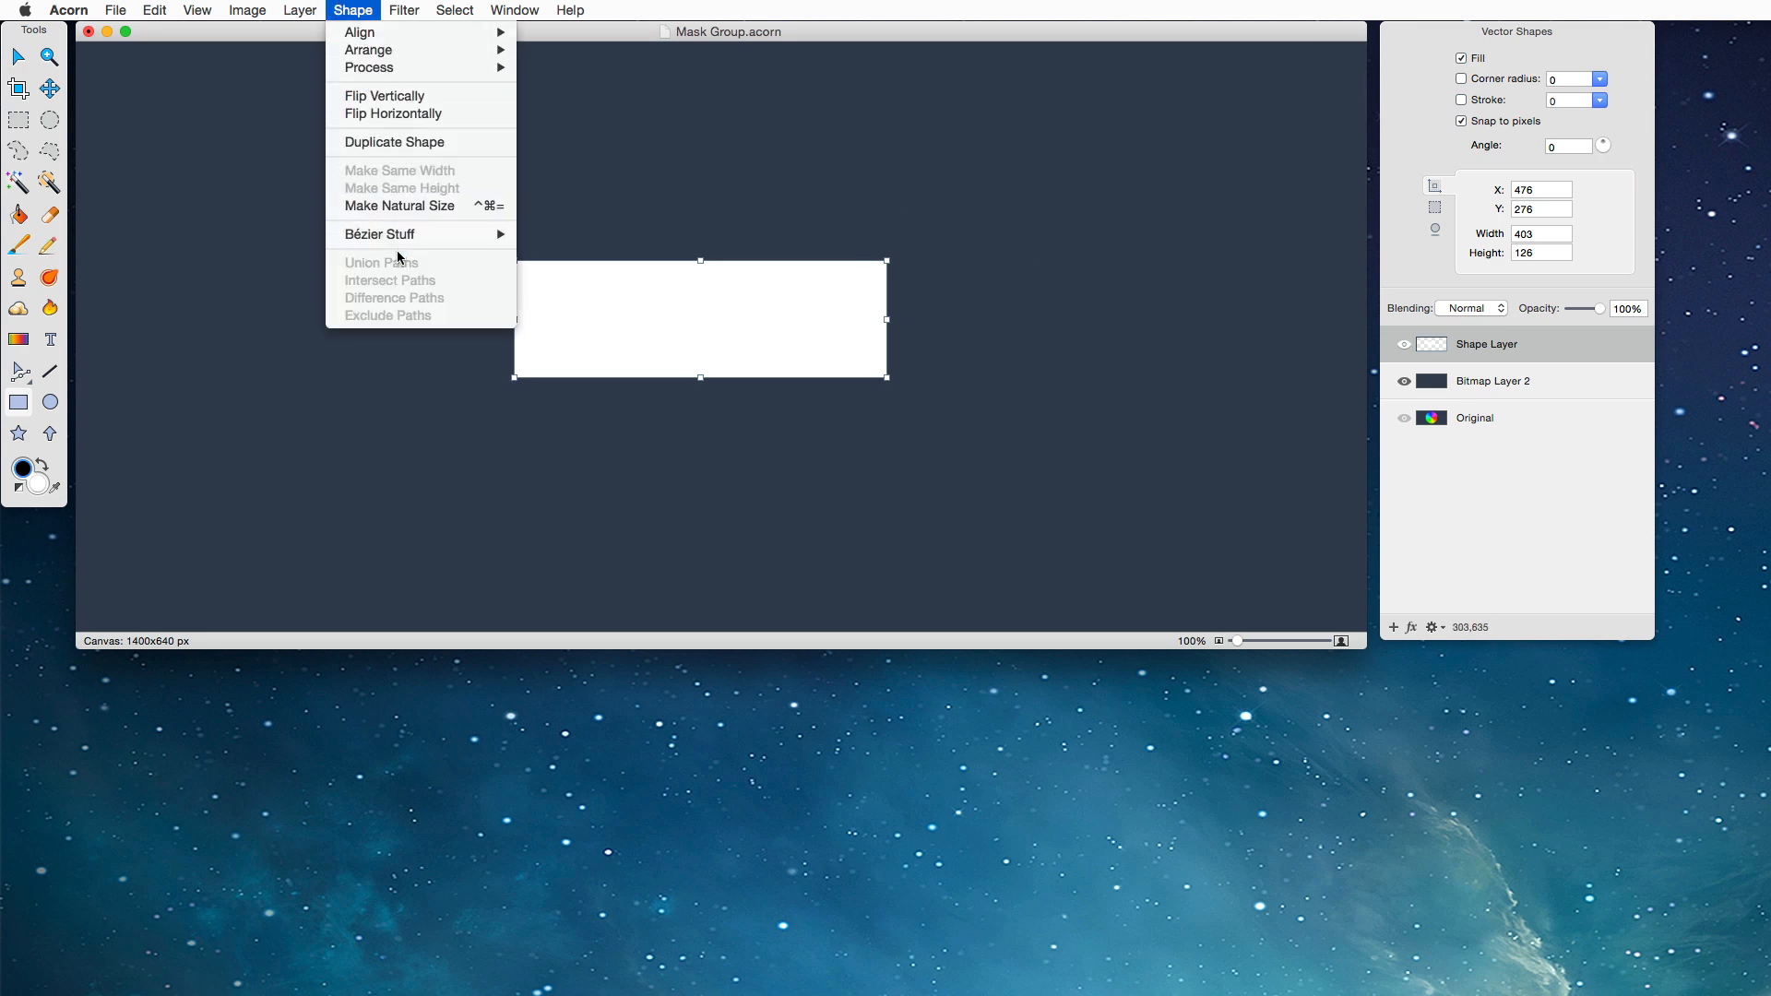
mouse_move(406, 234)
click(586, 264)
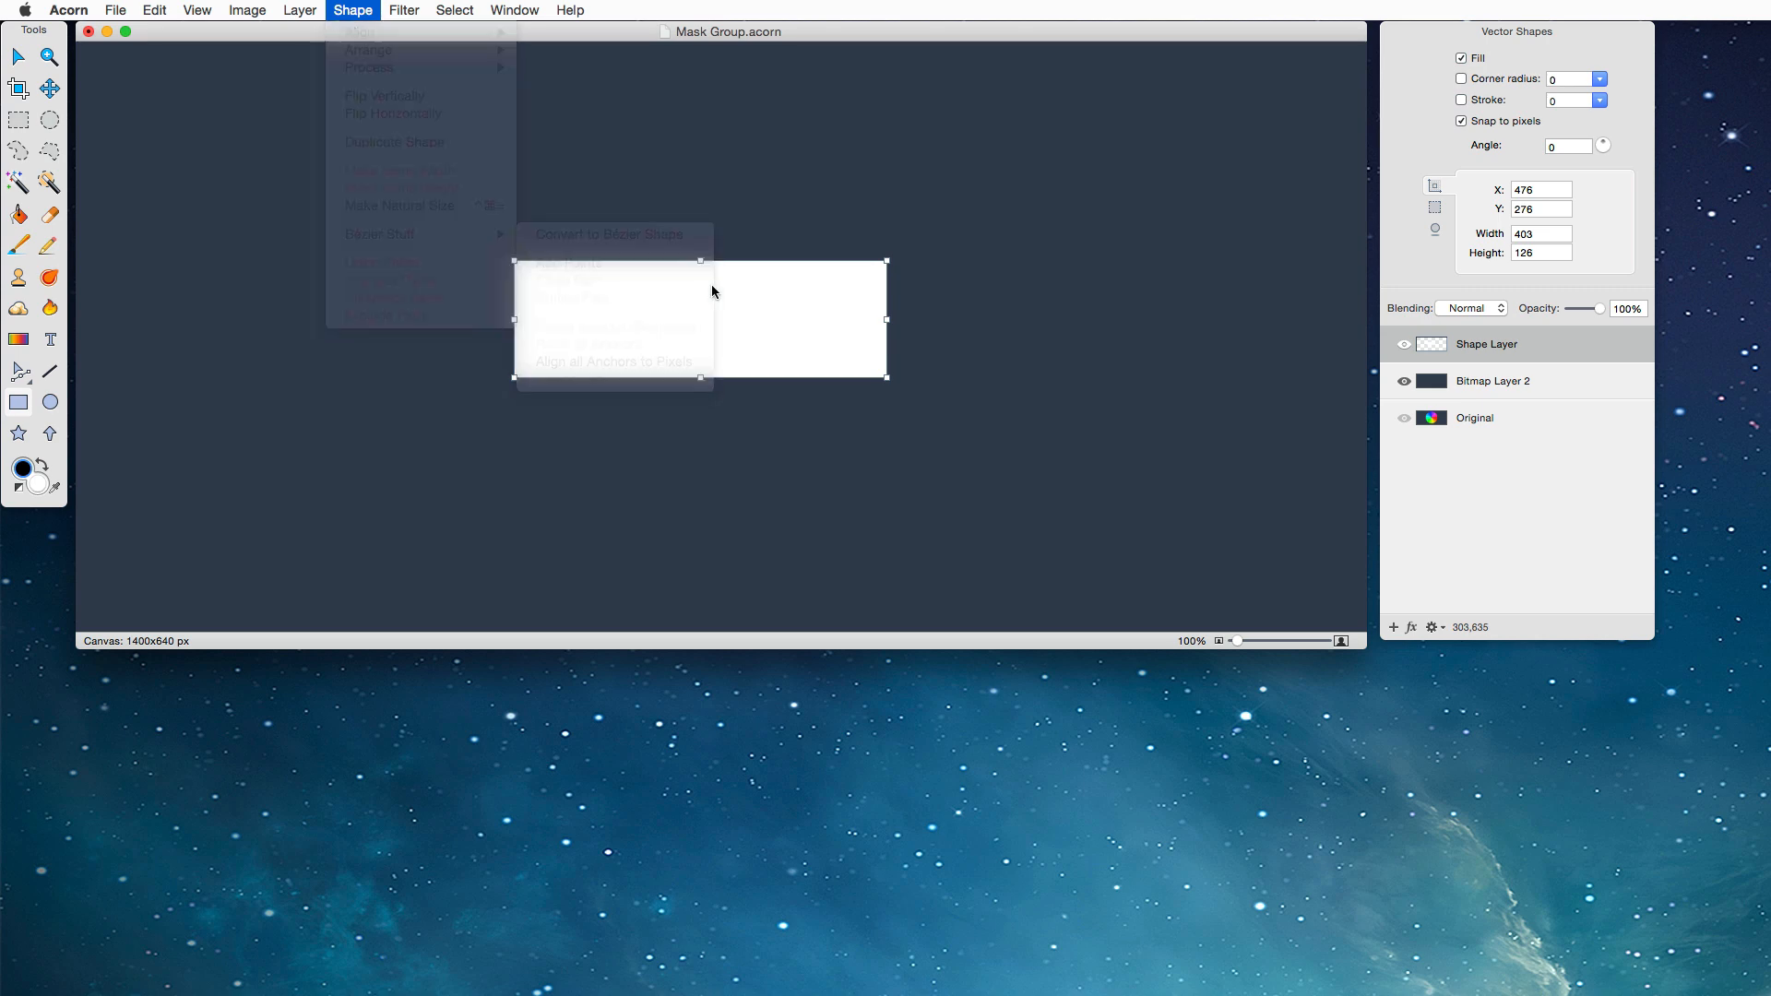
Step: Delete the rectangle's two left corner anchors and its top and bottom midpoint anchors to form a triangle pointing left
click(22, 374)
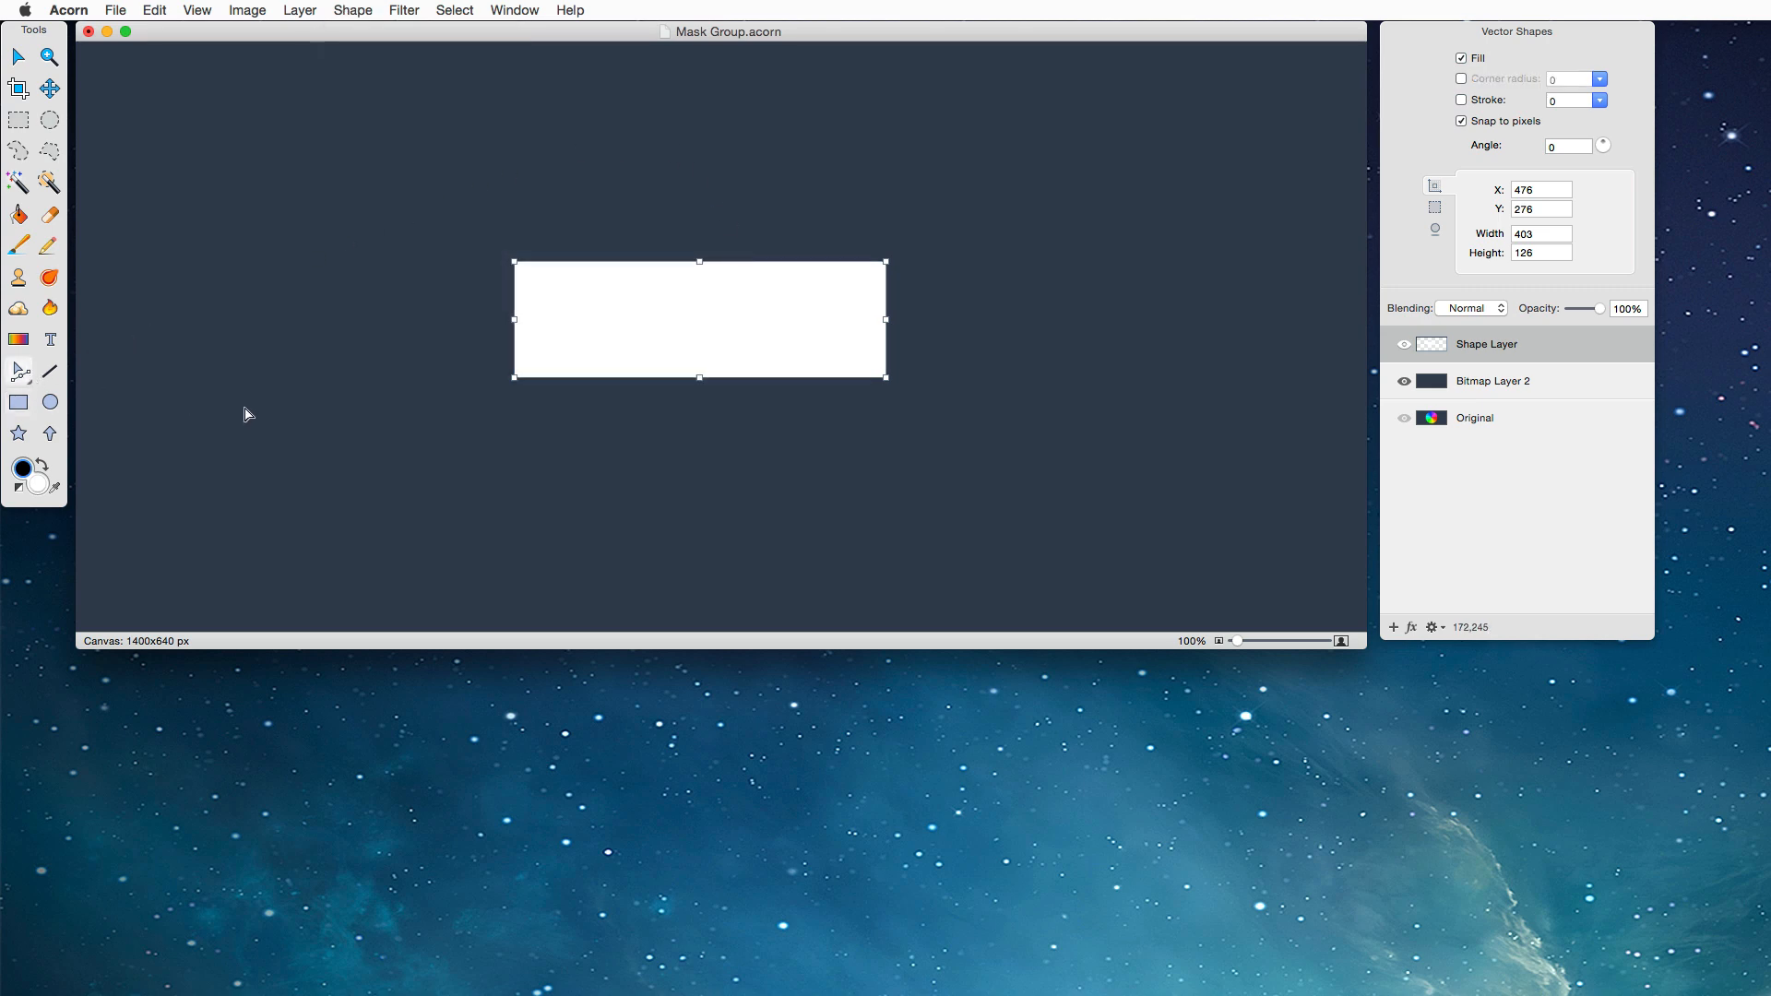
click(21, 374)
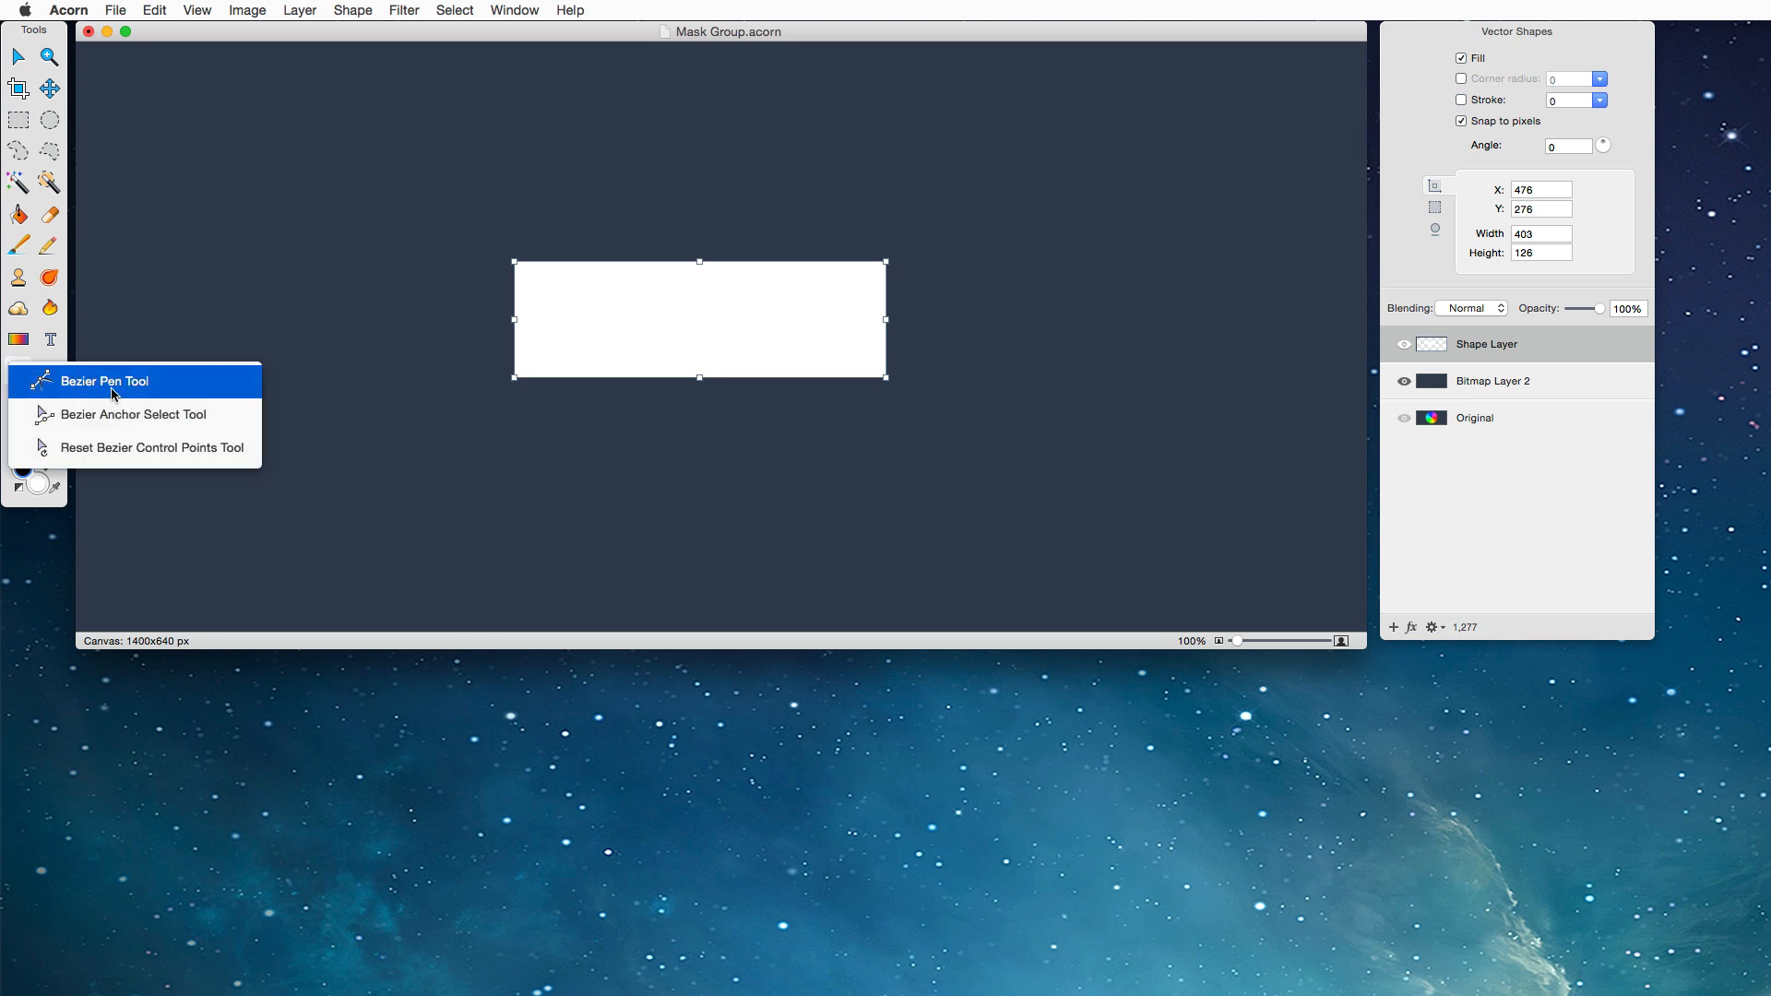
click(108, 416)
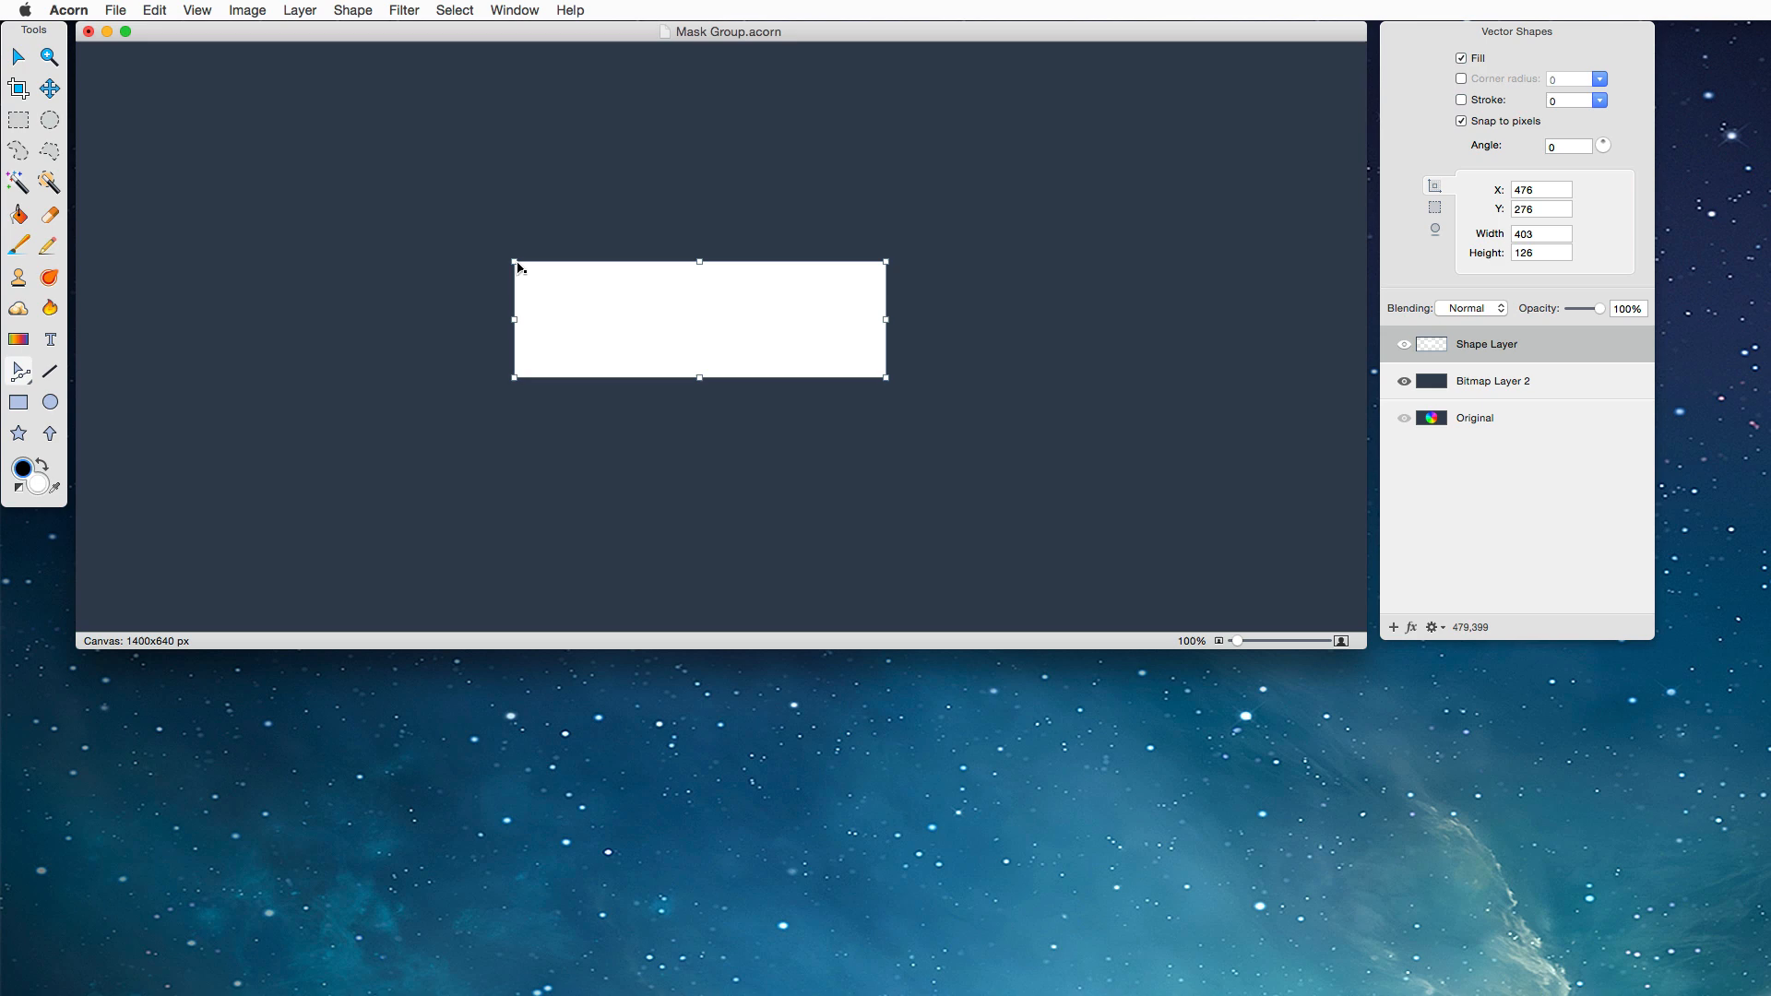
key(Delete)
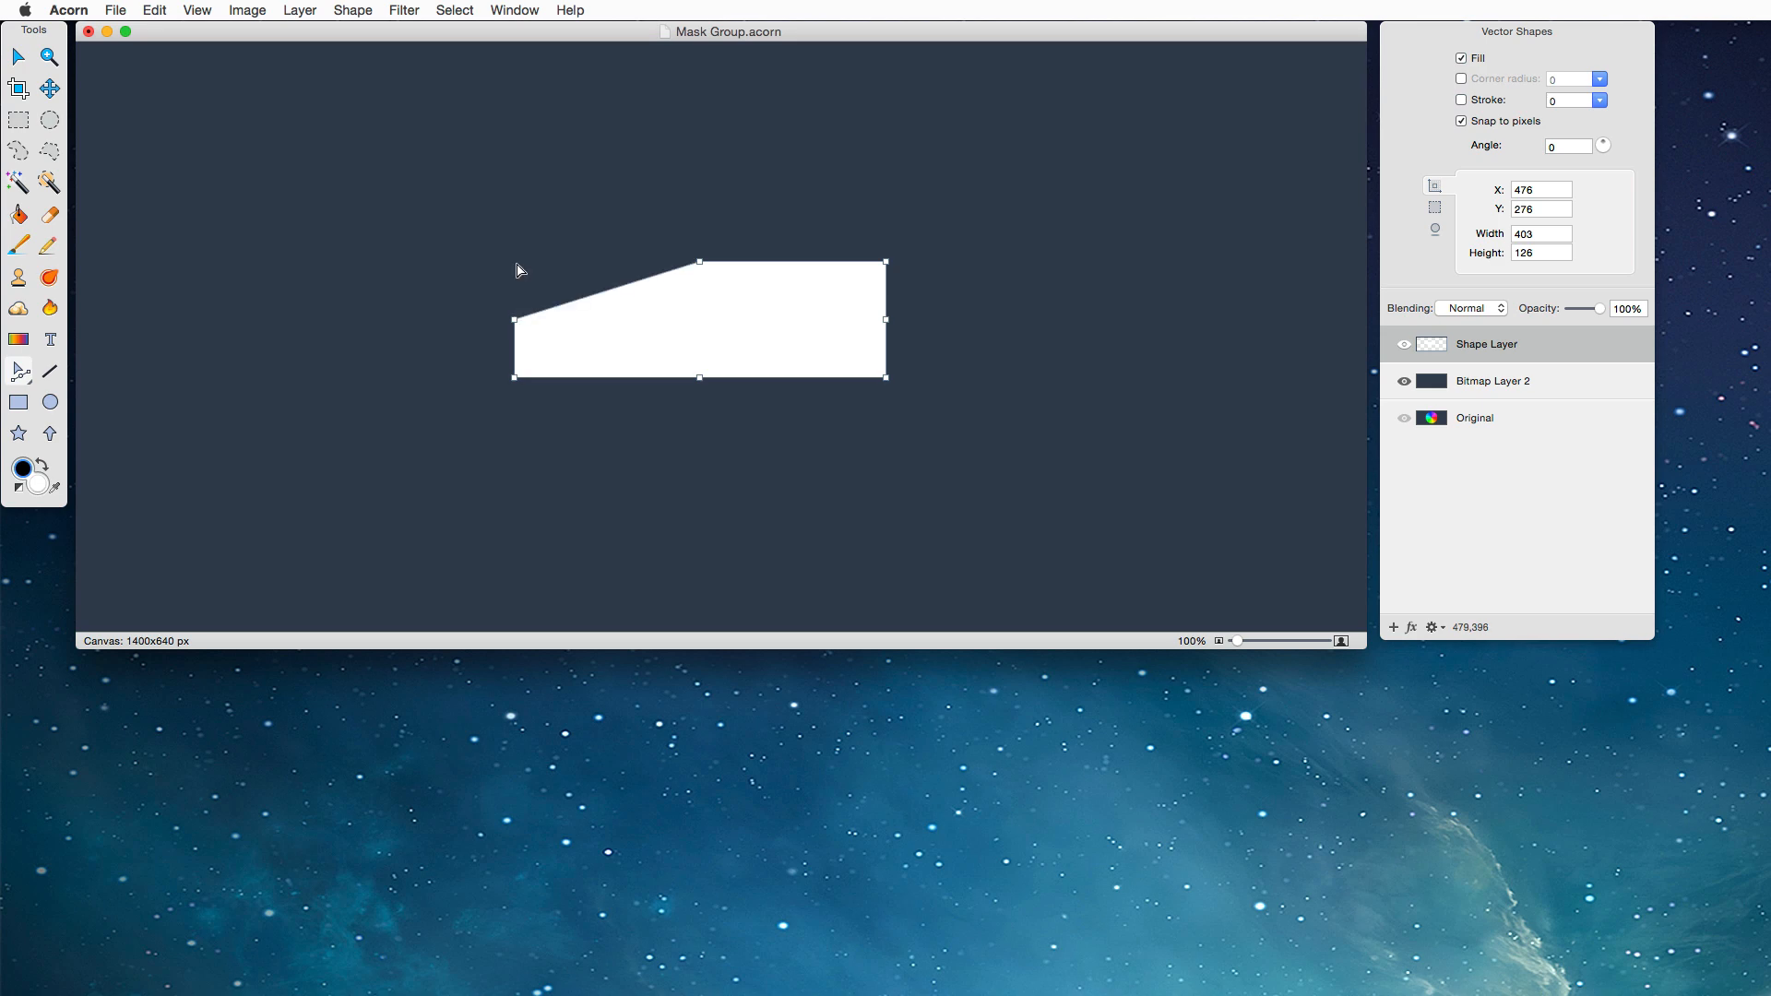
click(702, 263)
key(Delete)
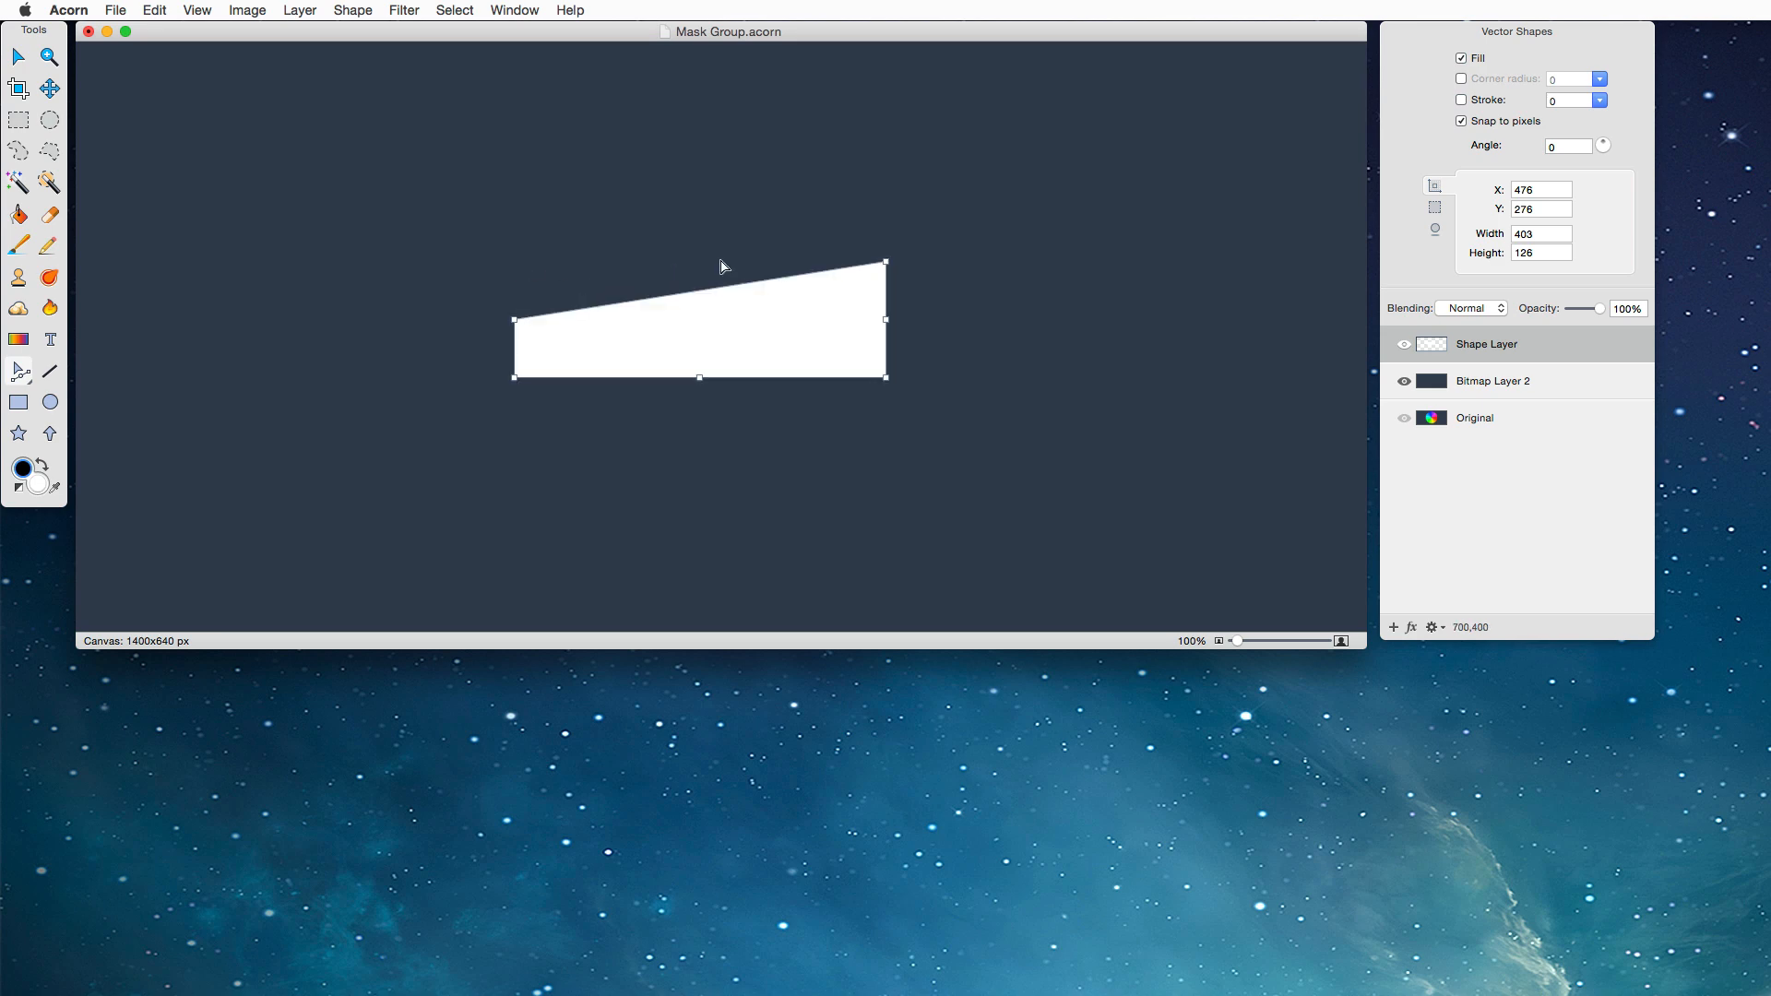
click(700, 377)
shift+click(515, 378)
key(Delete)
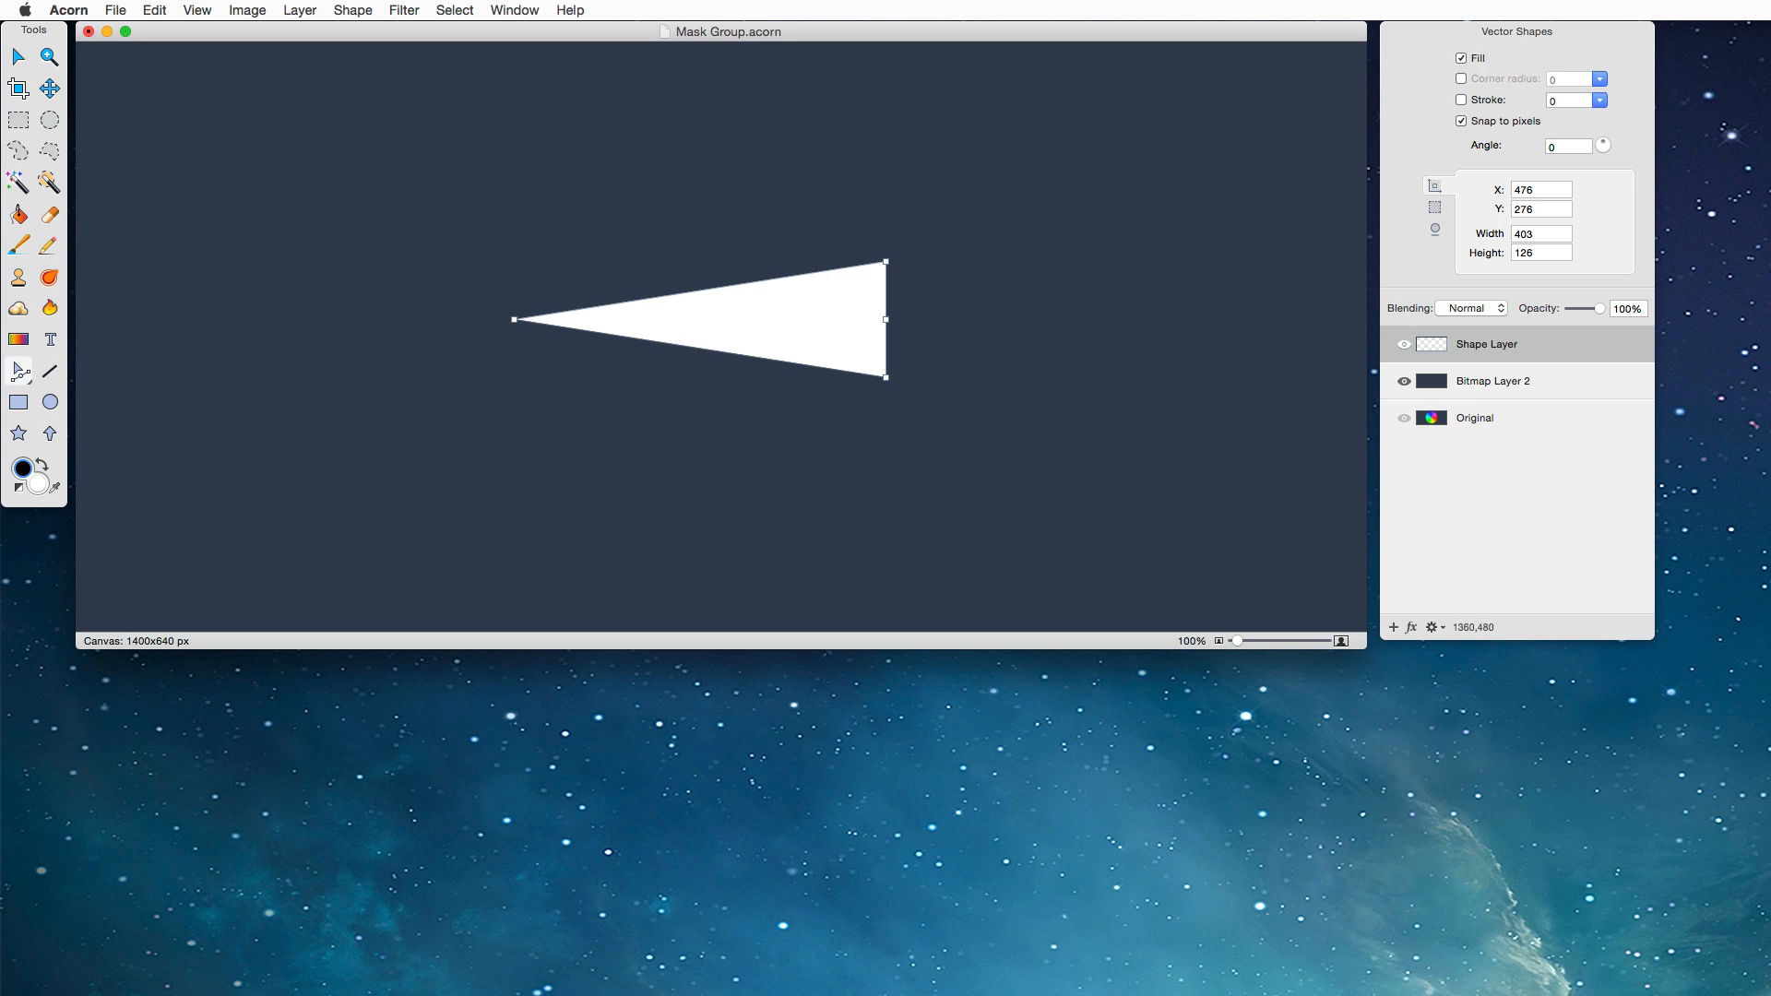
Step: Apply the Duplicate Shapes and Arrange Shapes in a Circle processors to the triangle, with Rotate shapes enabled
click(351, 7)
mouse_move(365, 70)
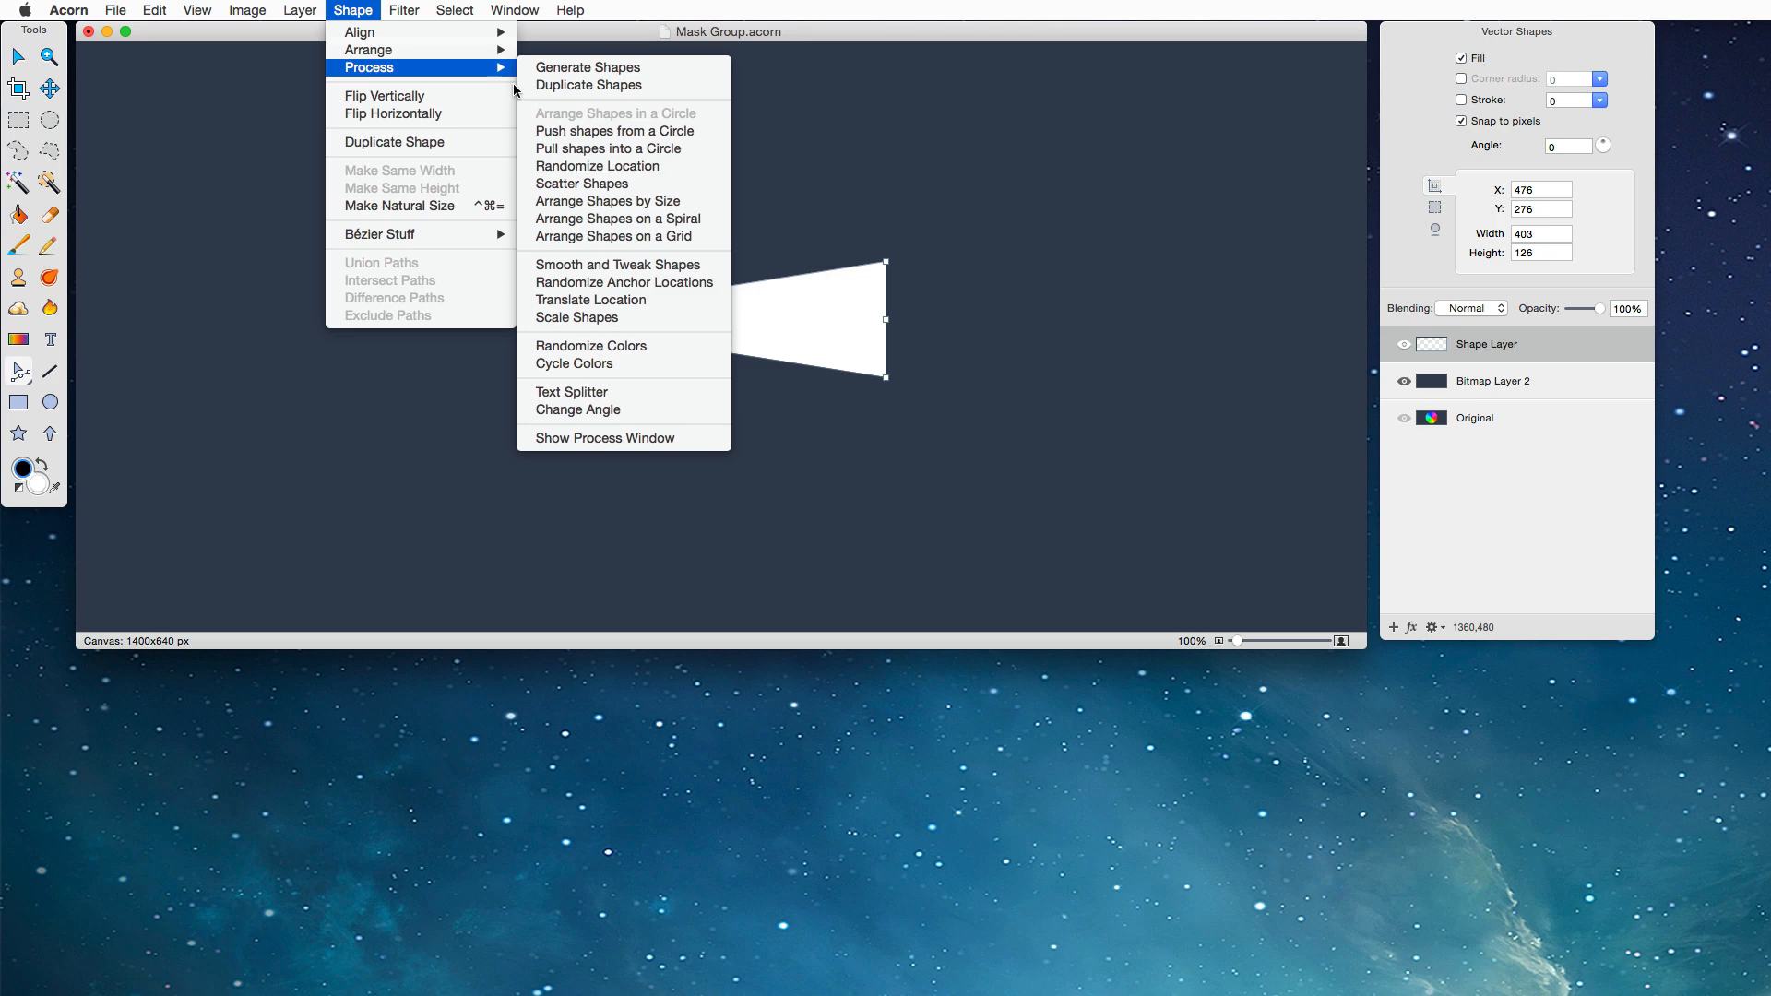
click(564, 85)
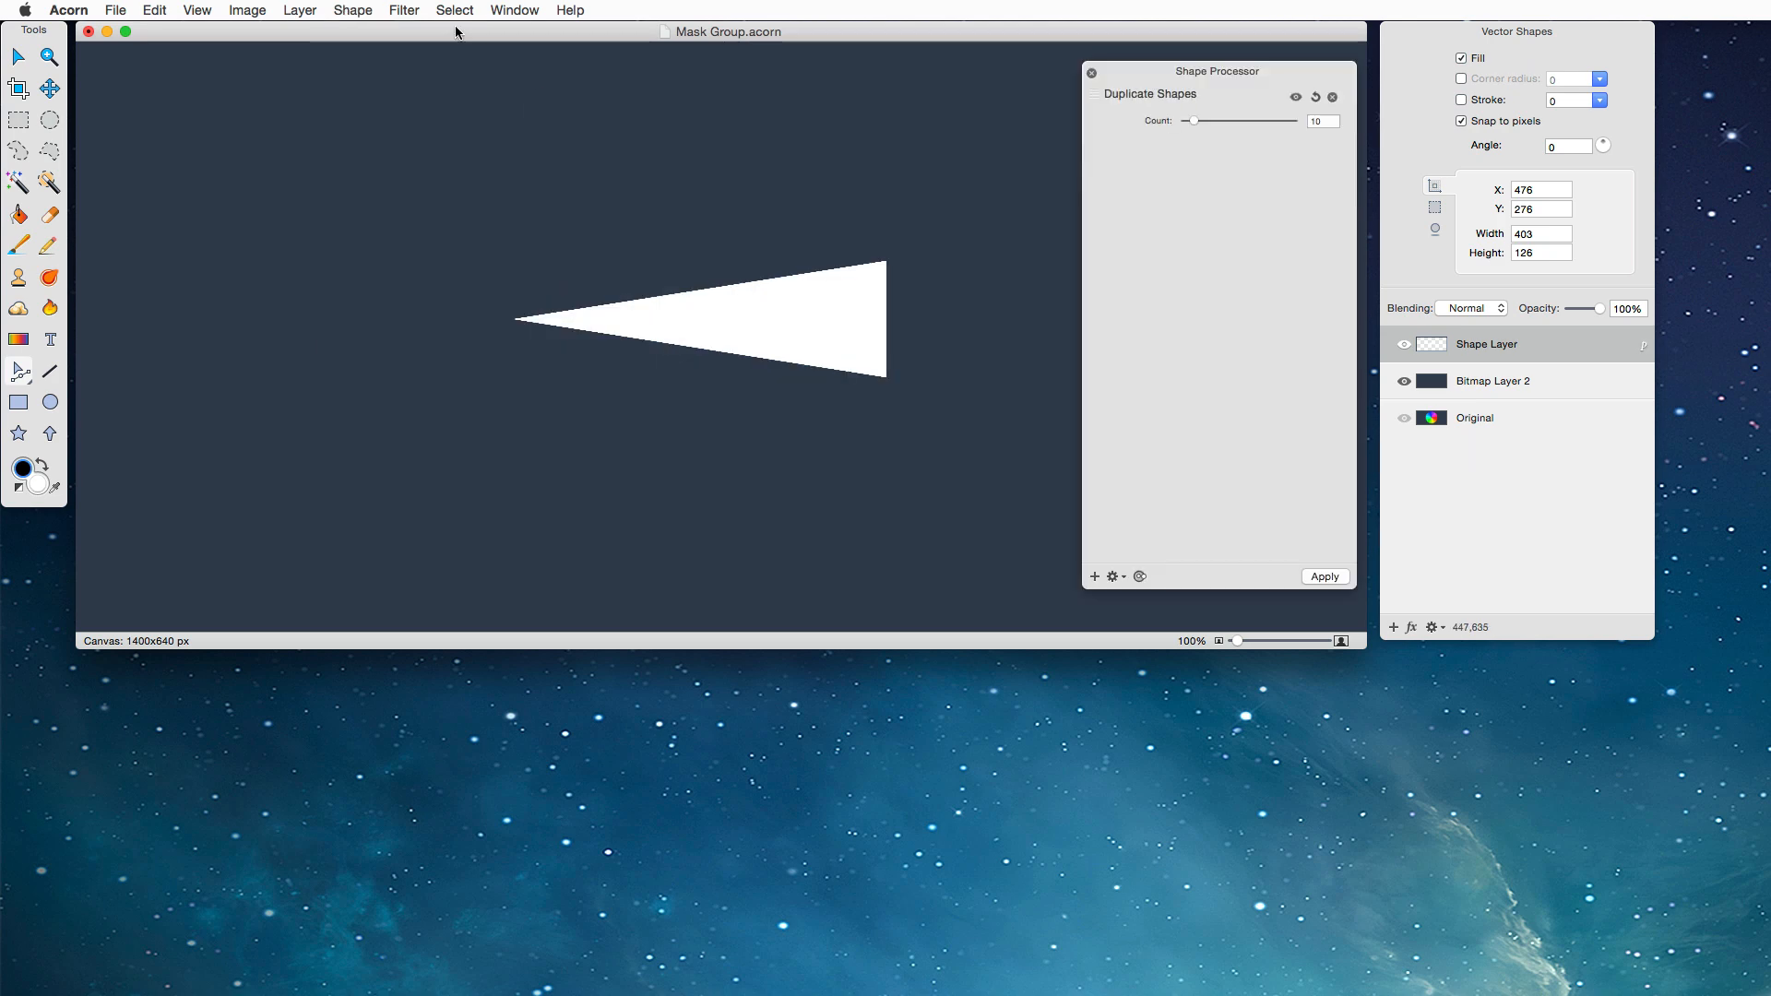
click(352, 9)
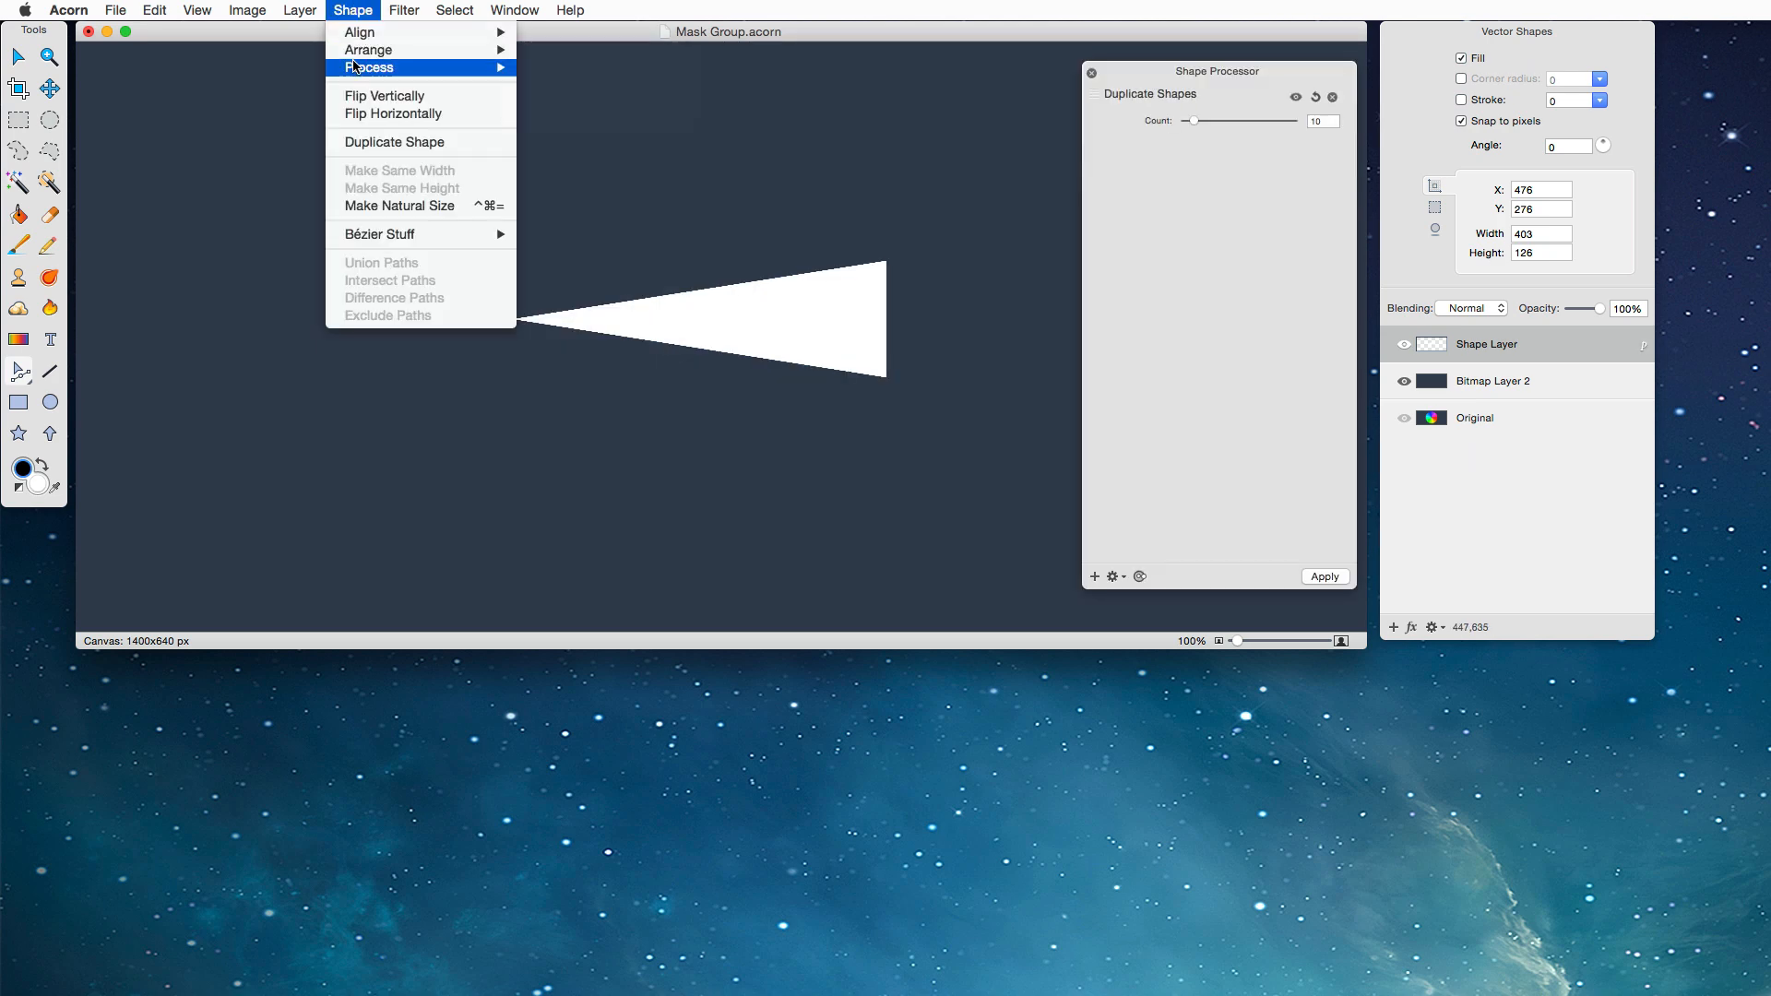
mouse_move(356, 68)
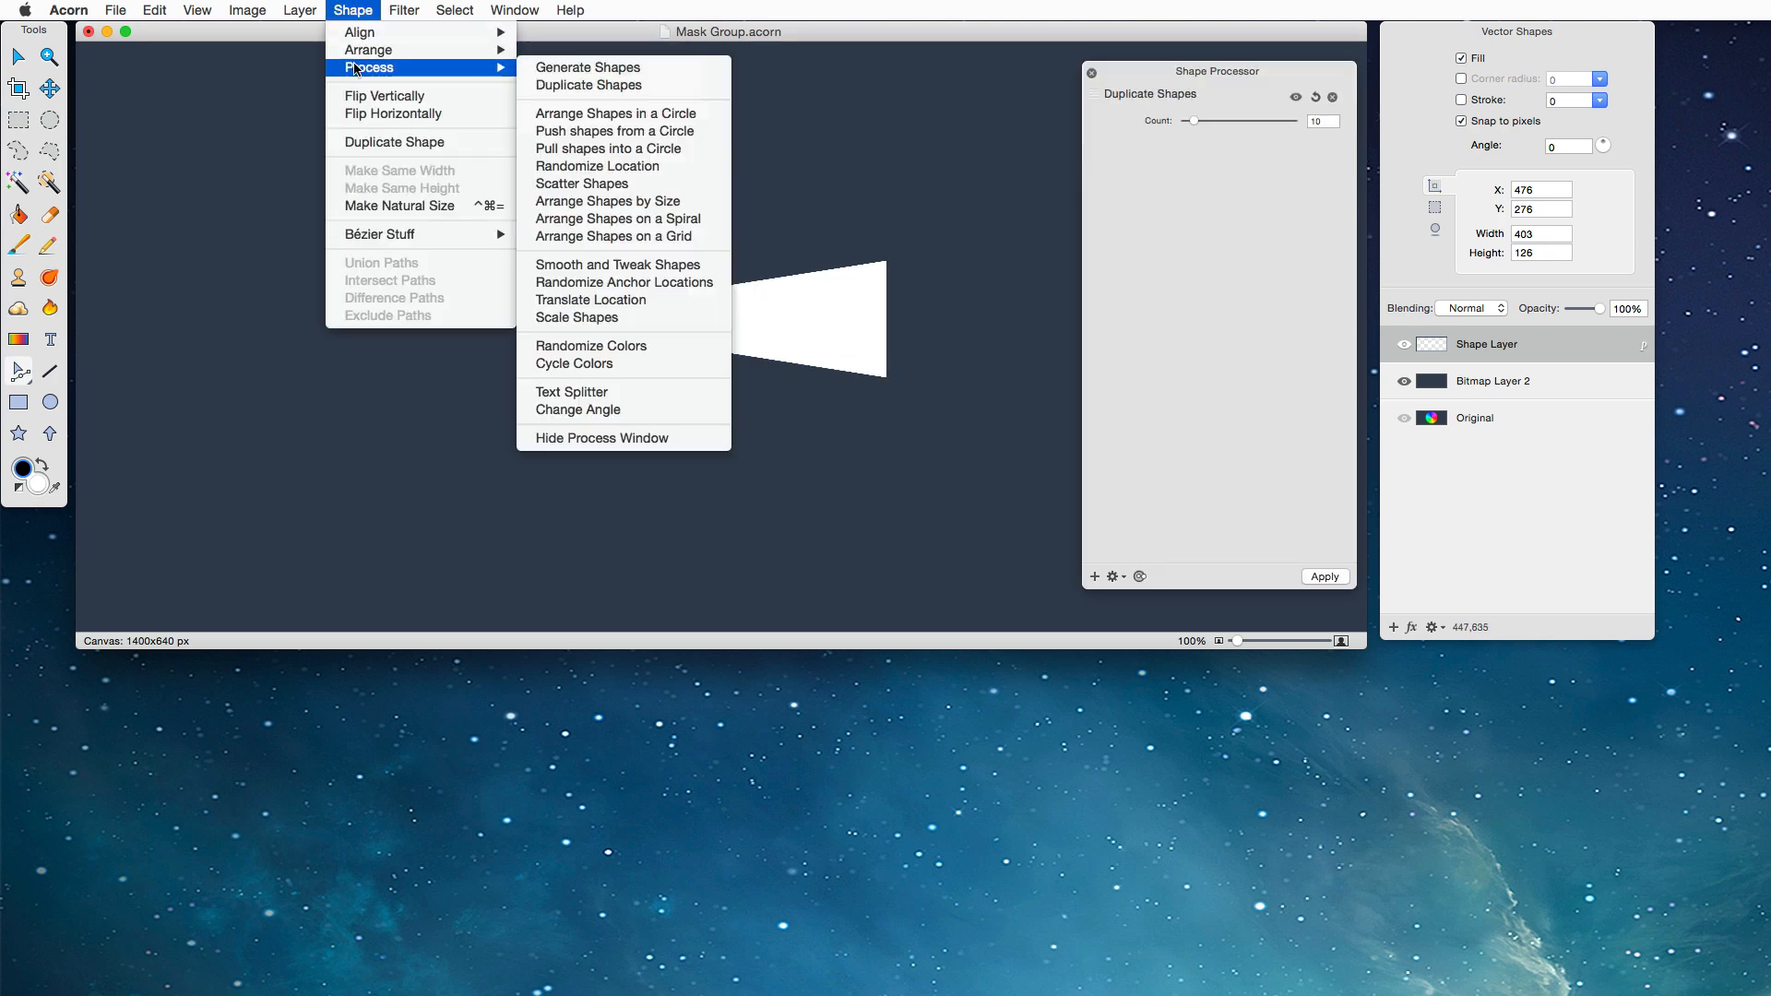
click(627, 113)
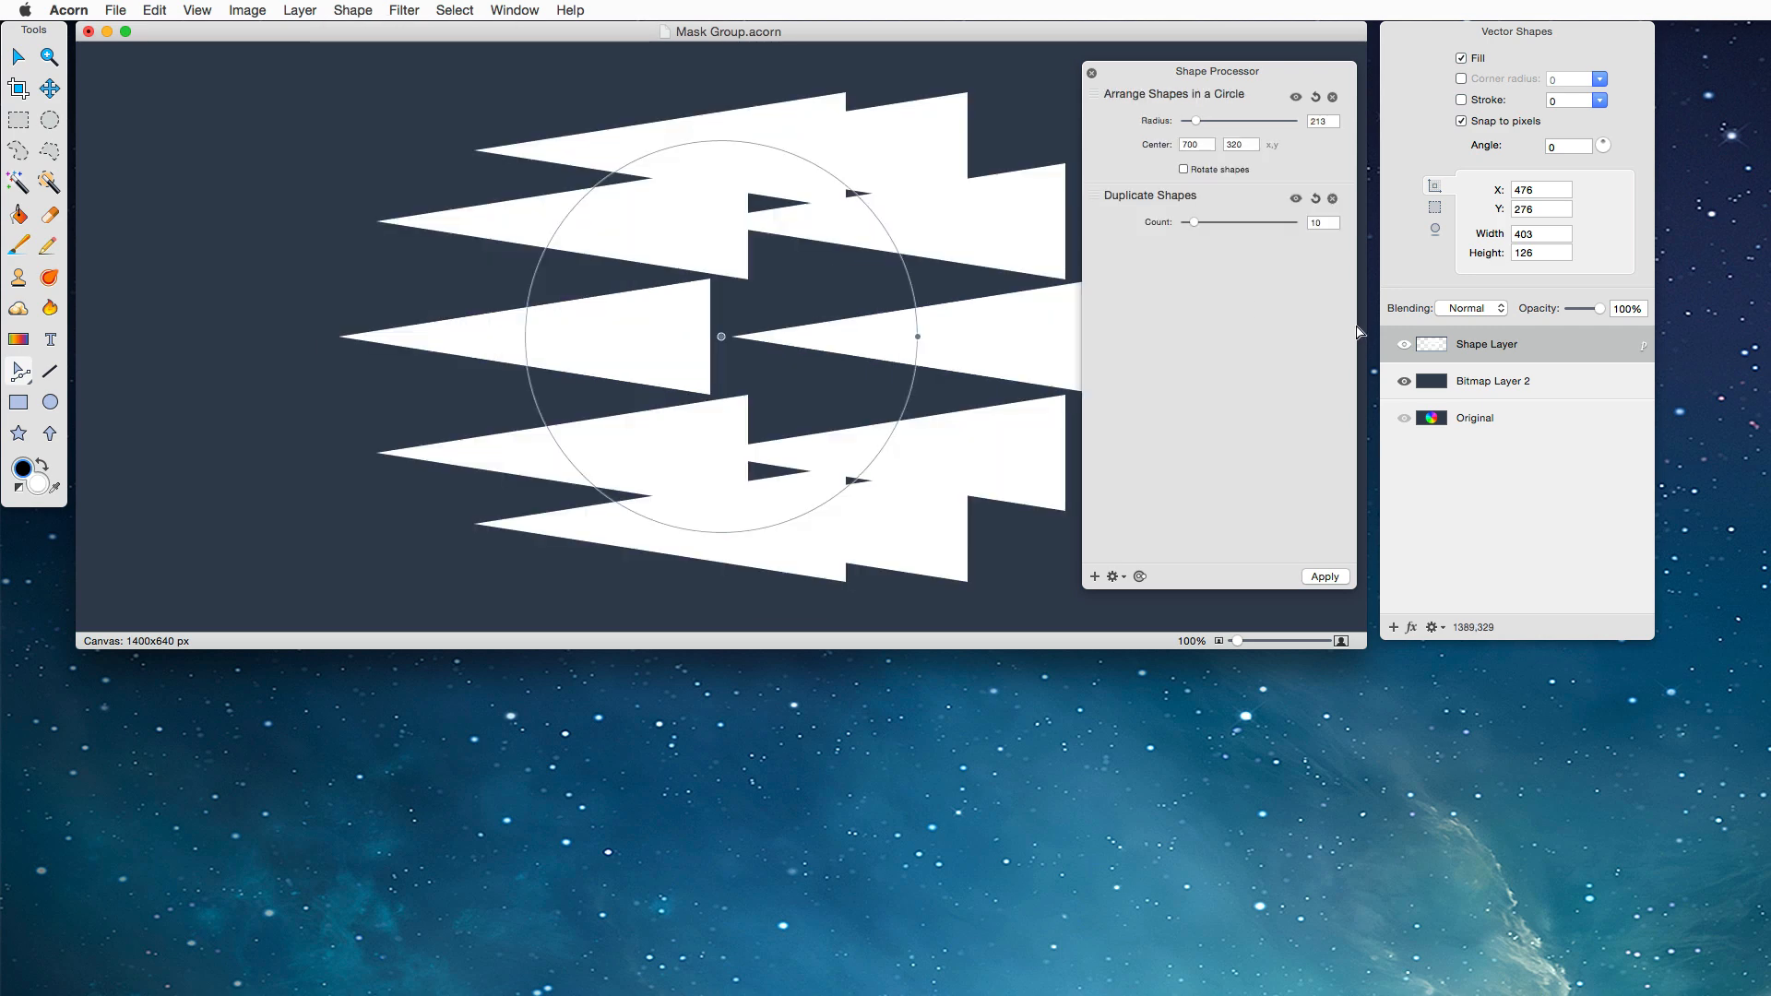
click(1212, 169)
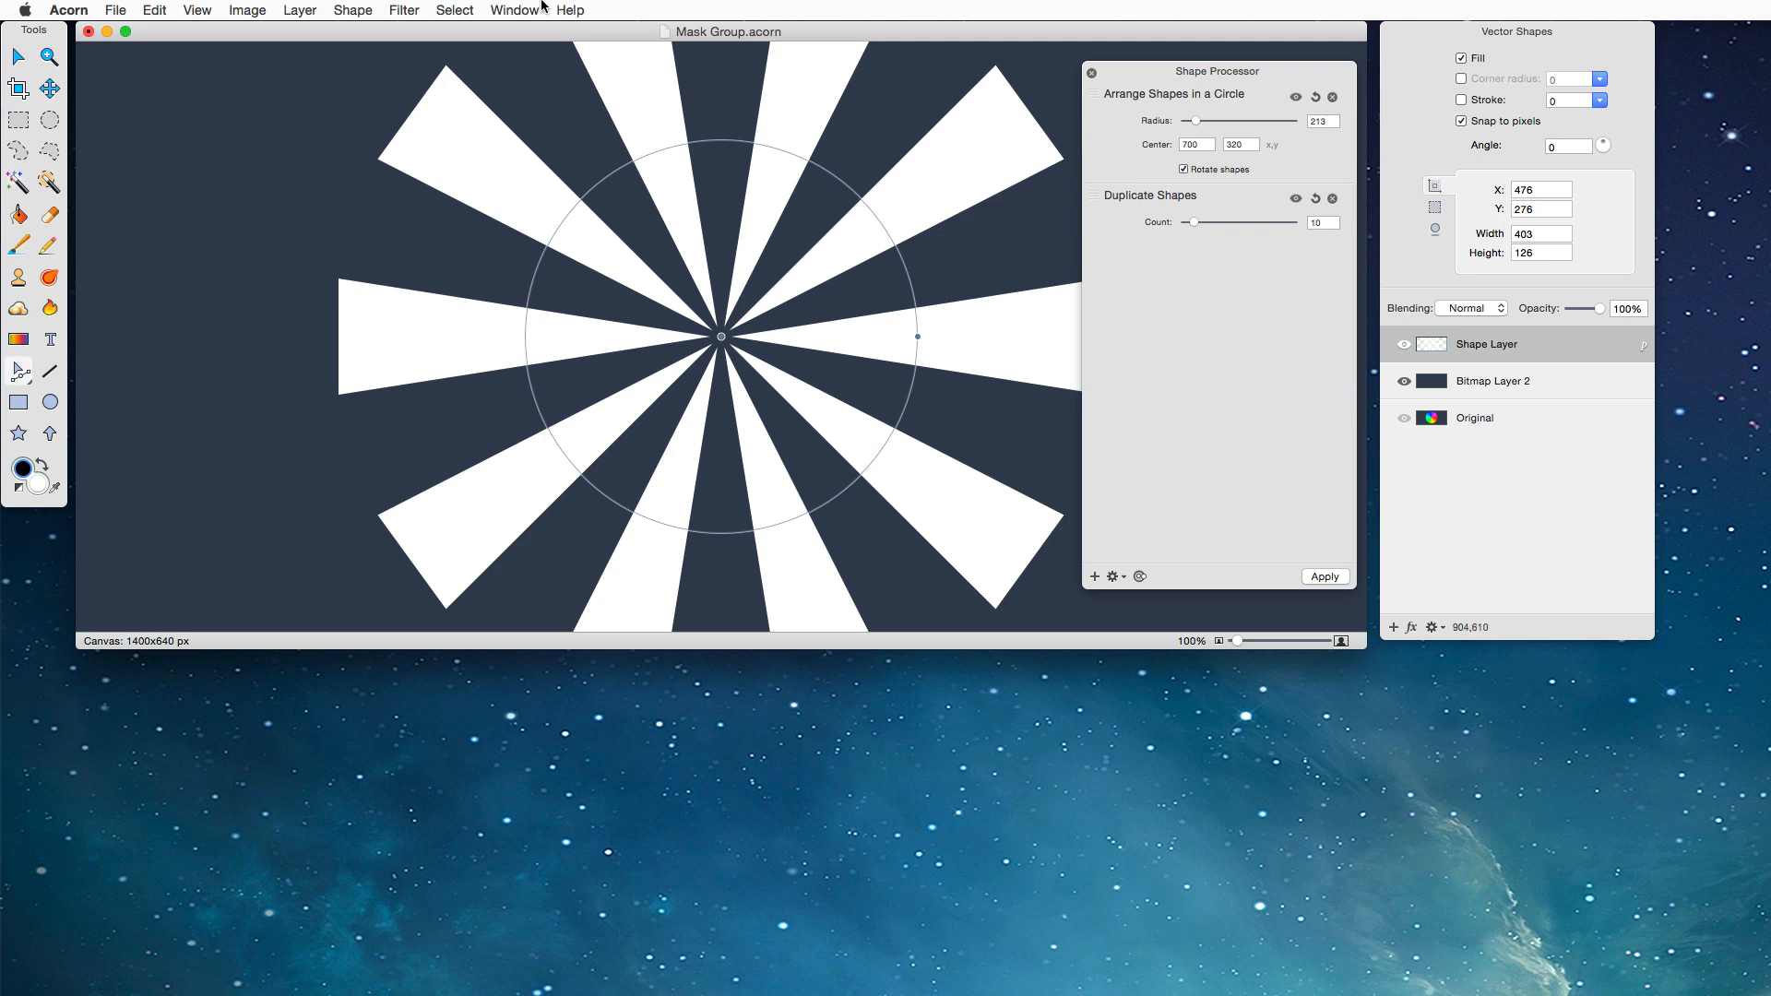
Step: Add the Cycle Colors processor to color the ring of triangles
click(355, 9)
mouse_move(378, 66)
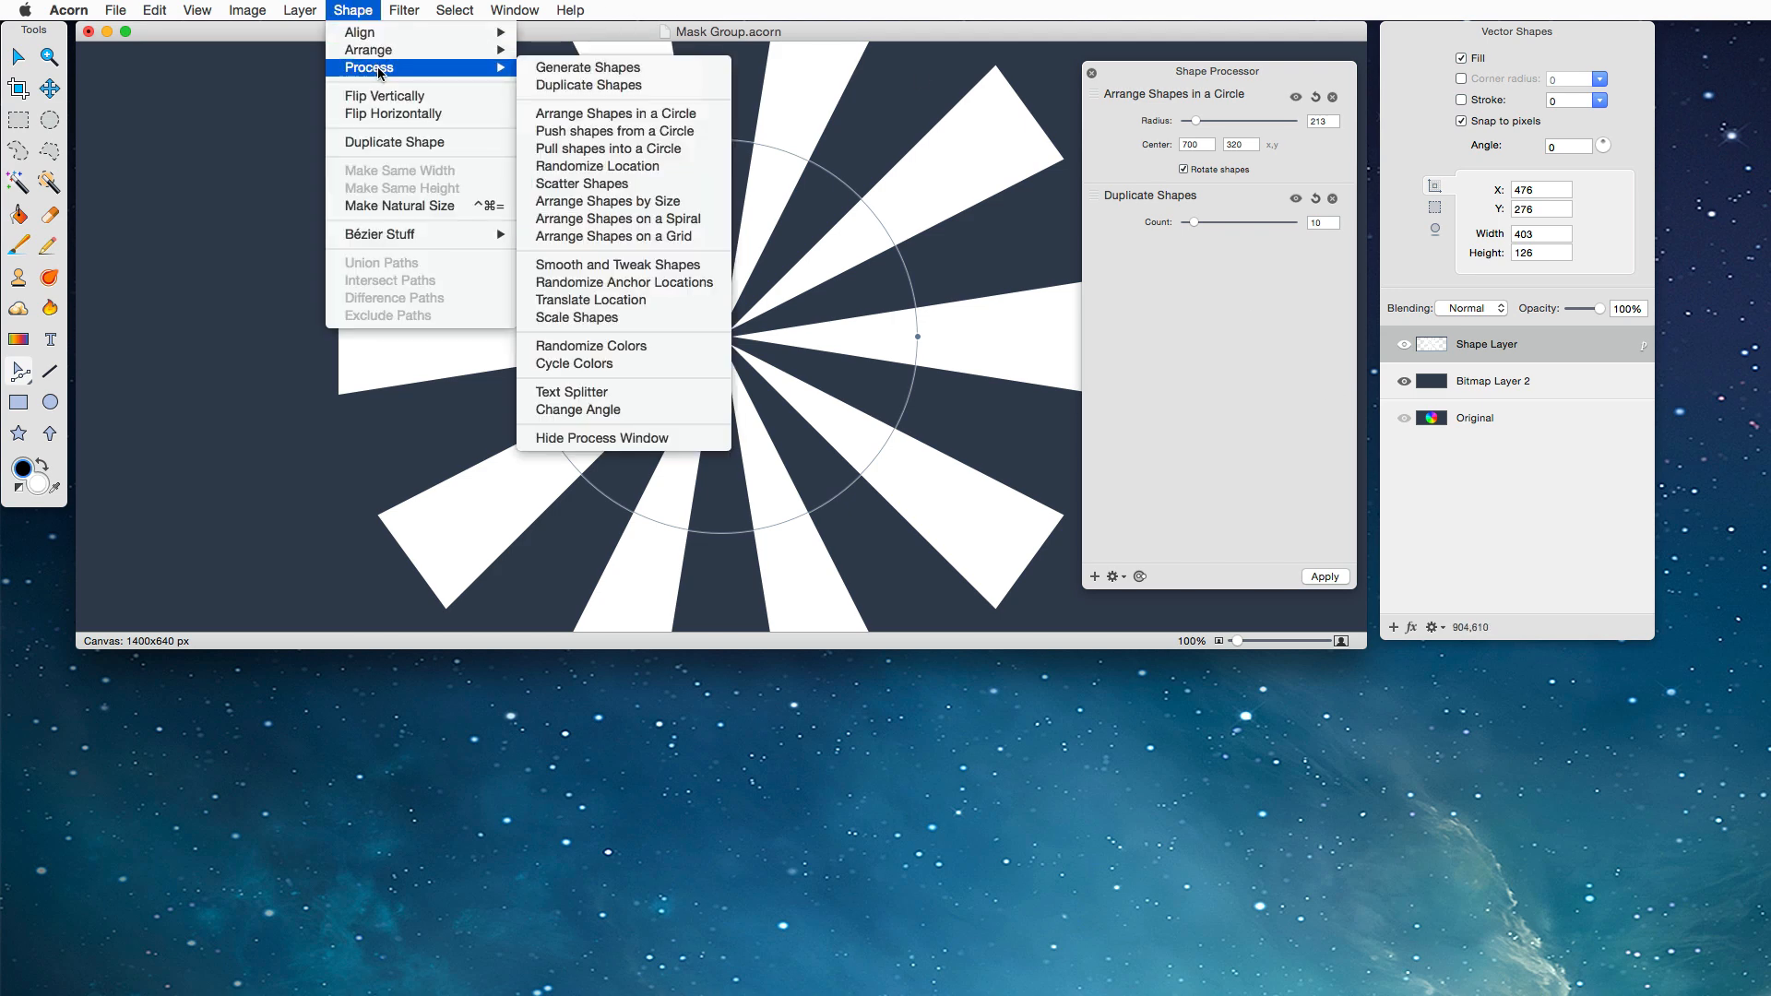
click(646, 362)
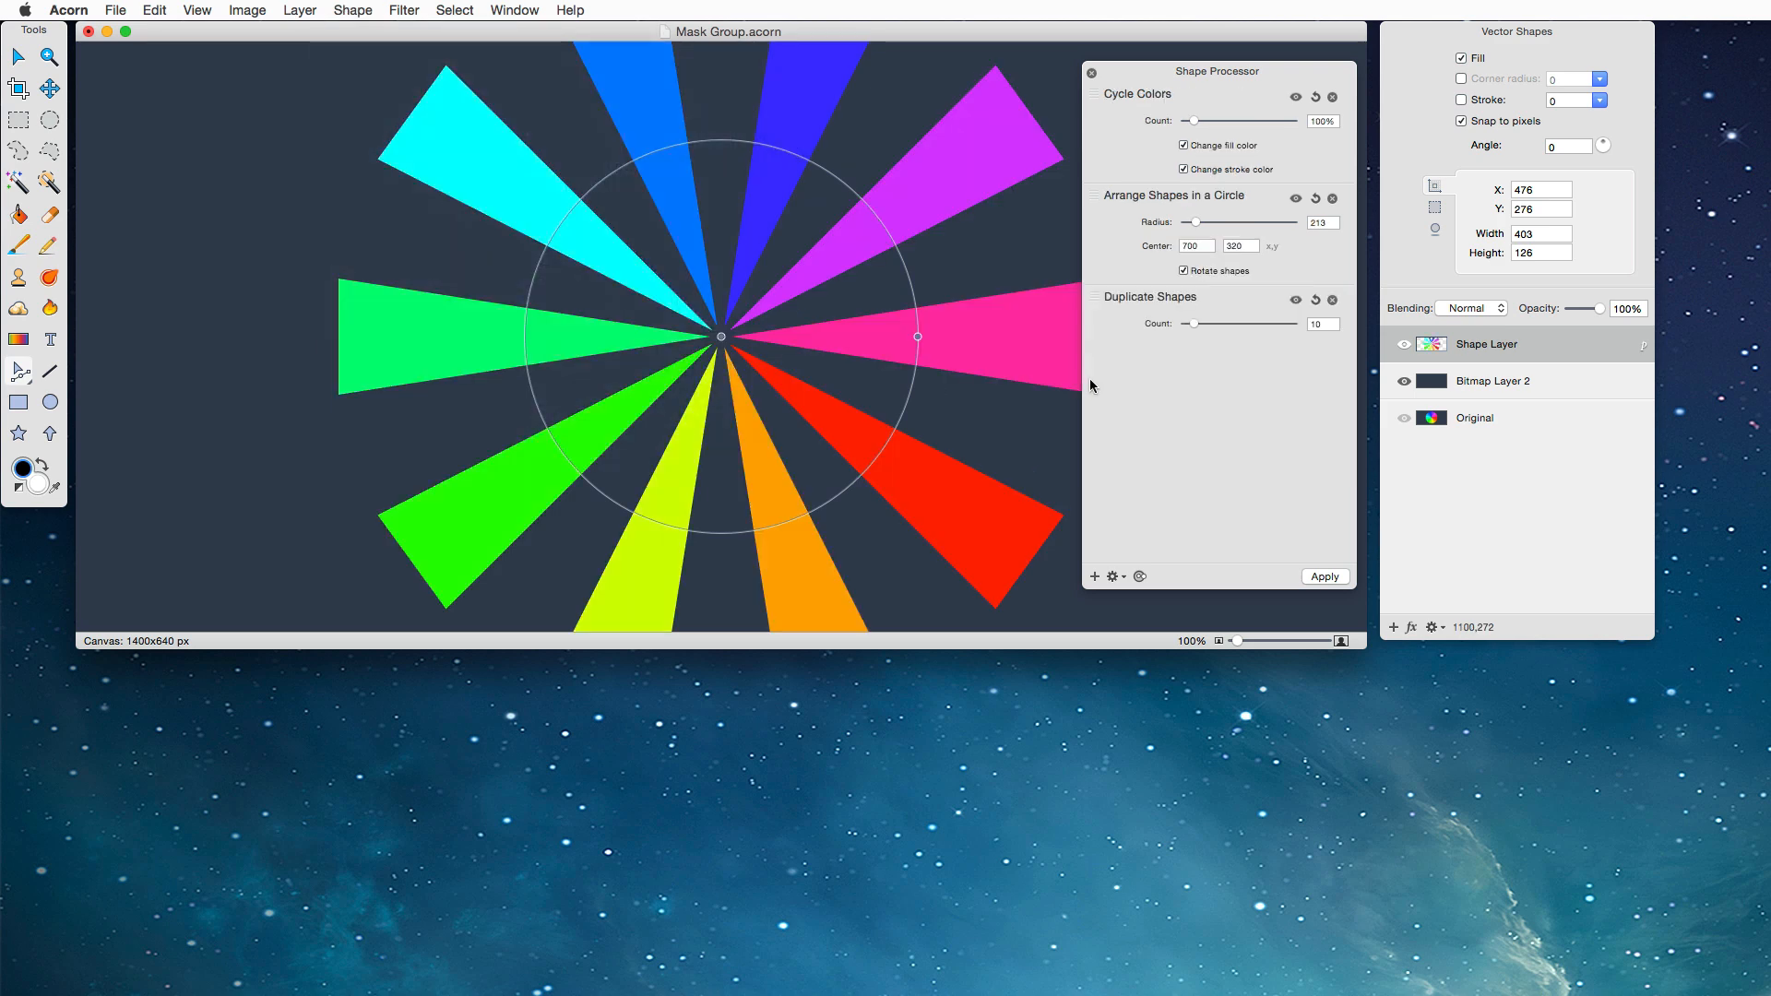
Step: Set the circle arrangement's radius to 201 and the Duplicate Shapes count to 36 to close the gaps between wedges
drag(1194, 327, 1208, 325)
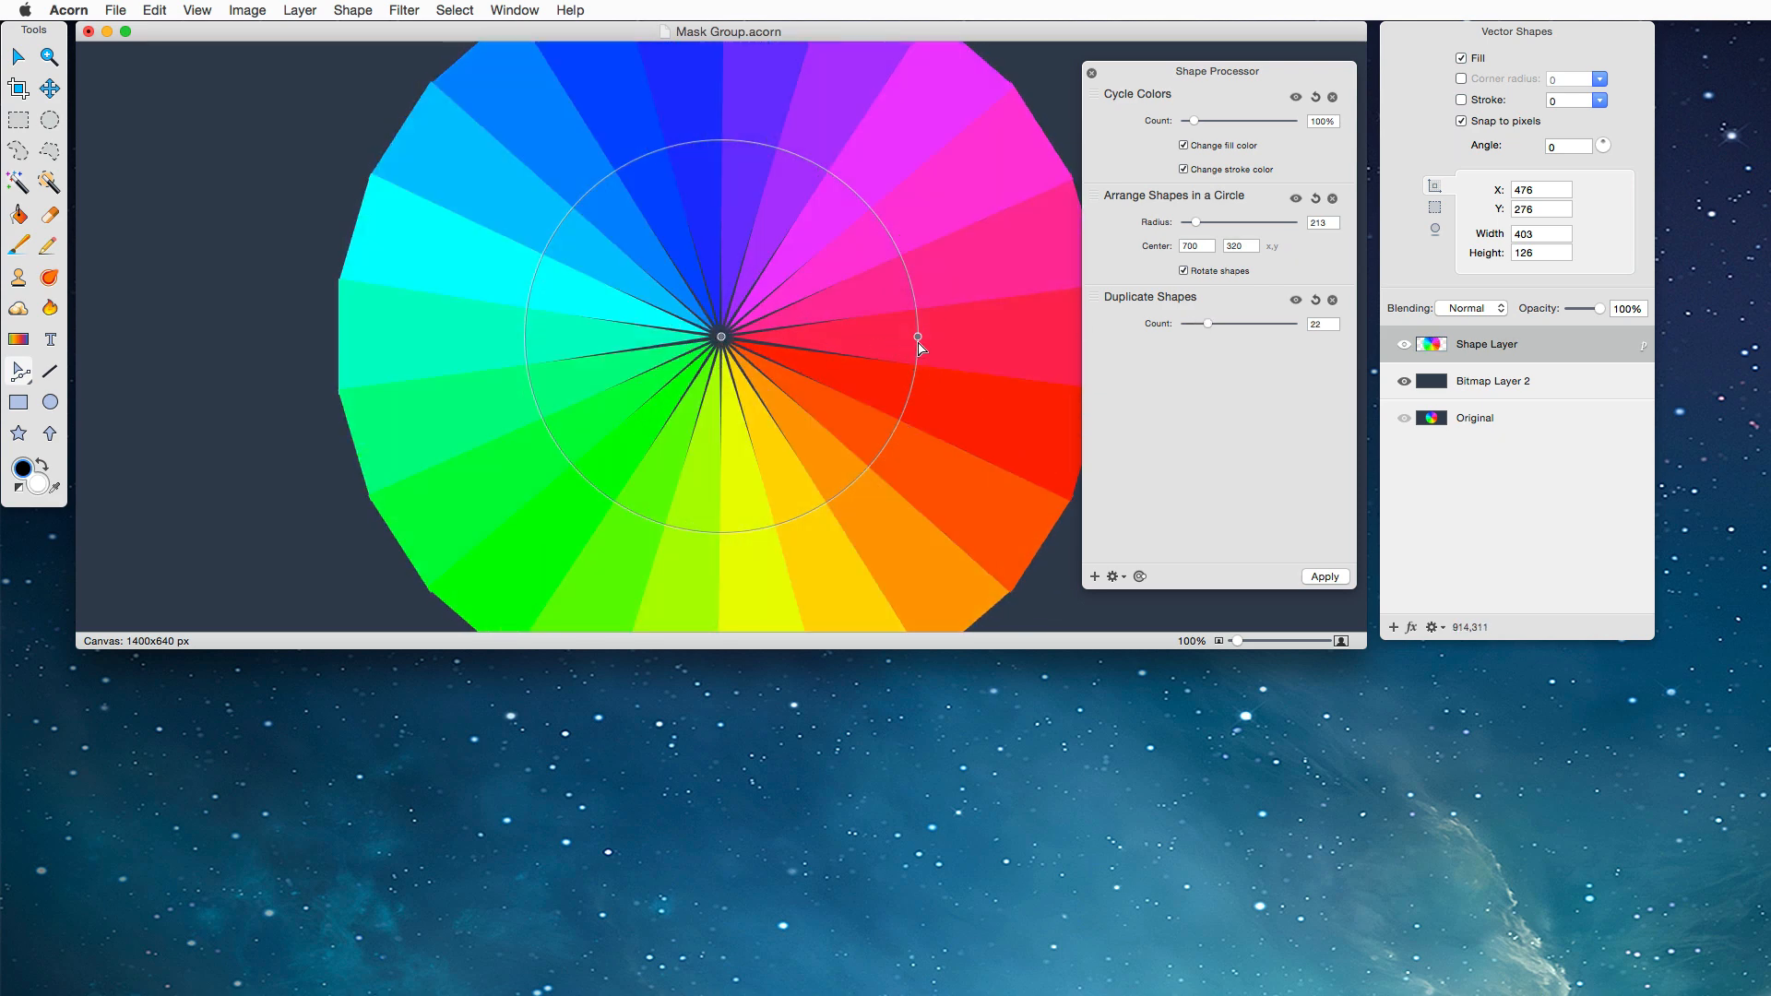
mouse_move(913, 341)
mouse_down()
mouse_move(1199, 337)
mouse_move(908, 339)
mouse_up()
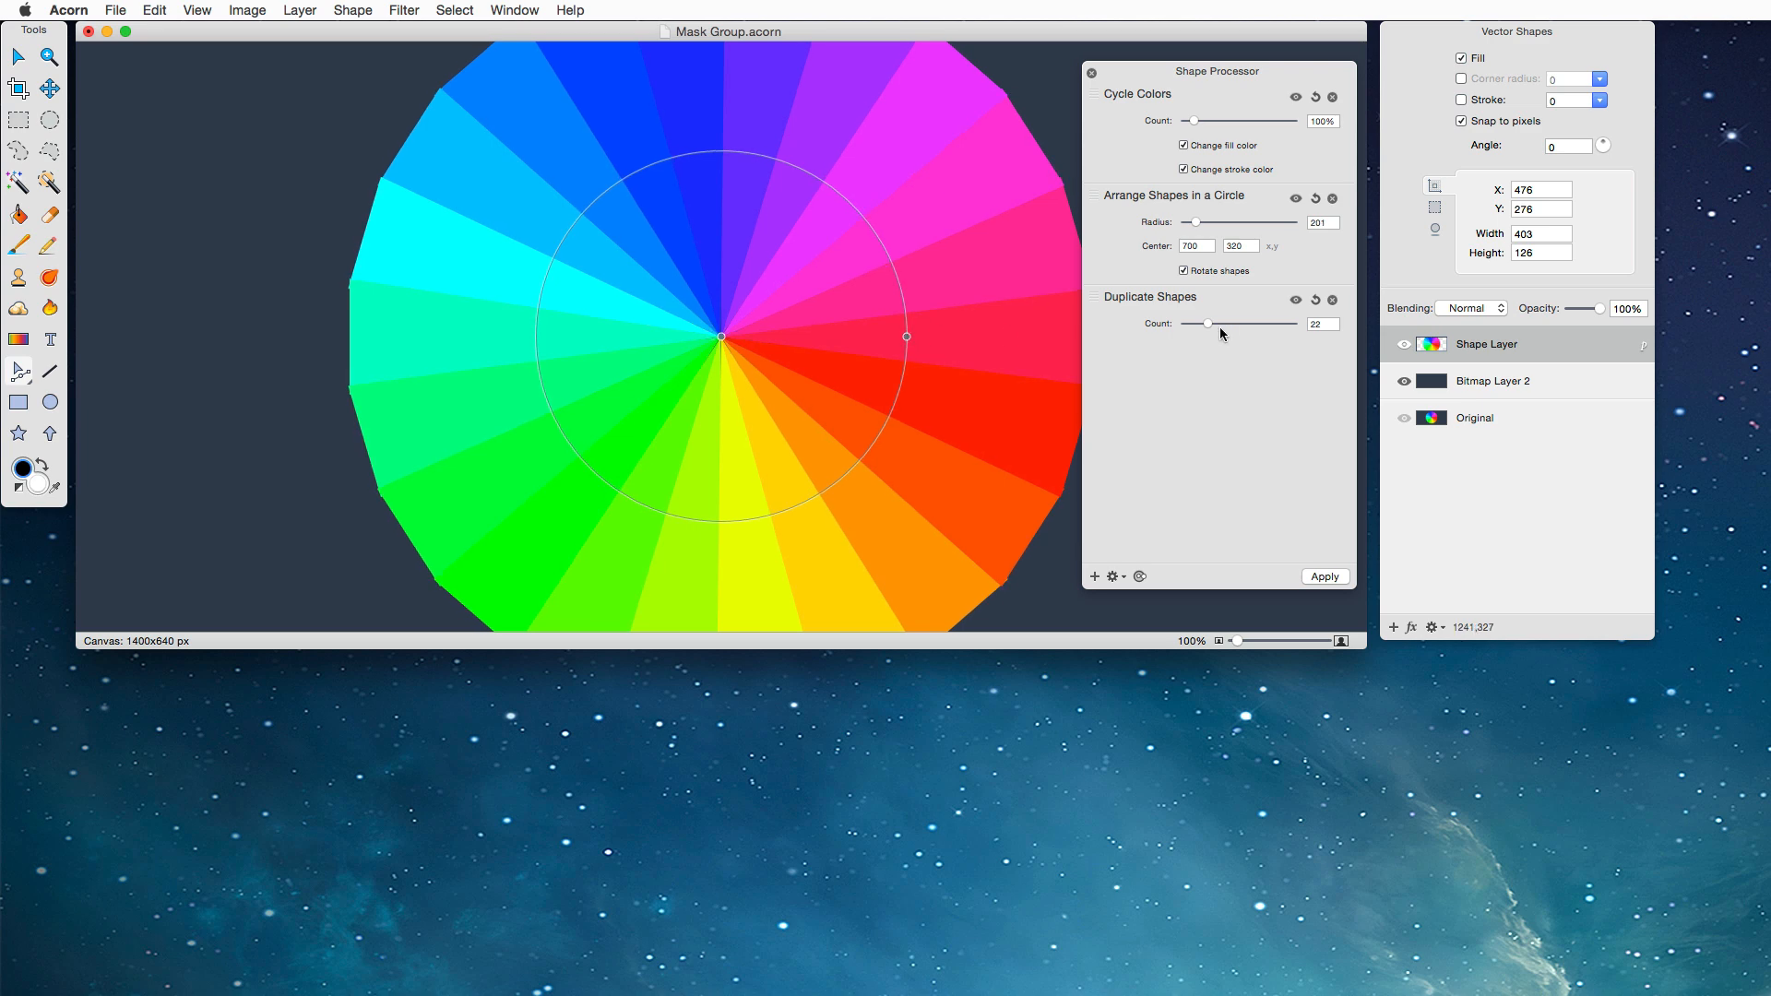
drag(1209, 324, 1225, 327)
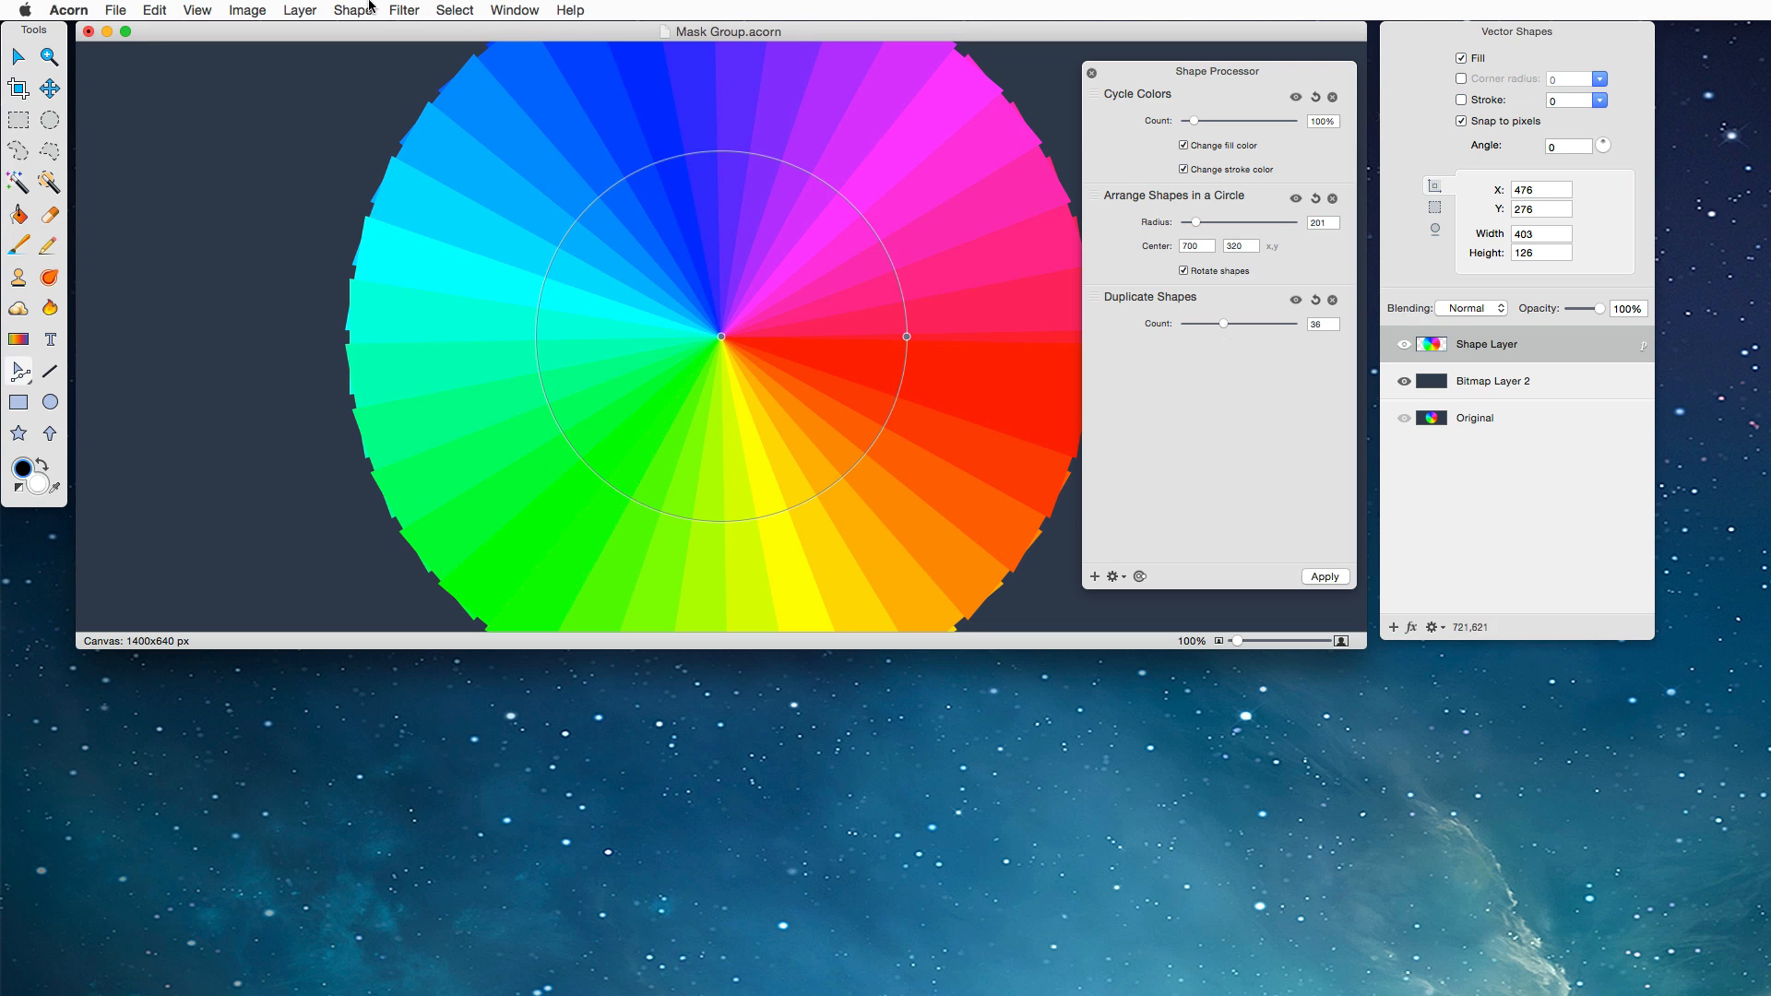
Step: On a new shape layer, draw a circle about 545 px across, center it over the color wheel, and close the Shape Processor
click(316, 9)
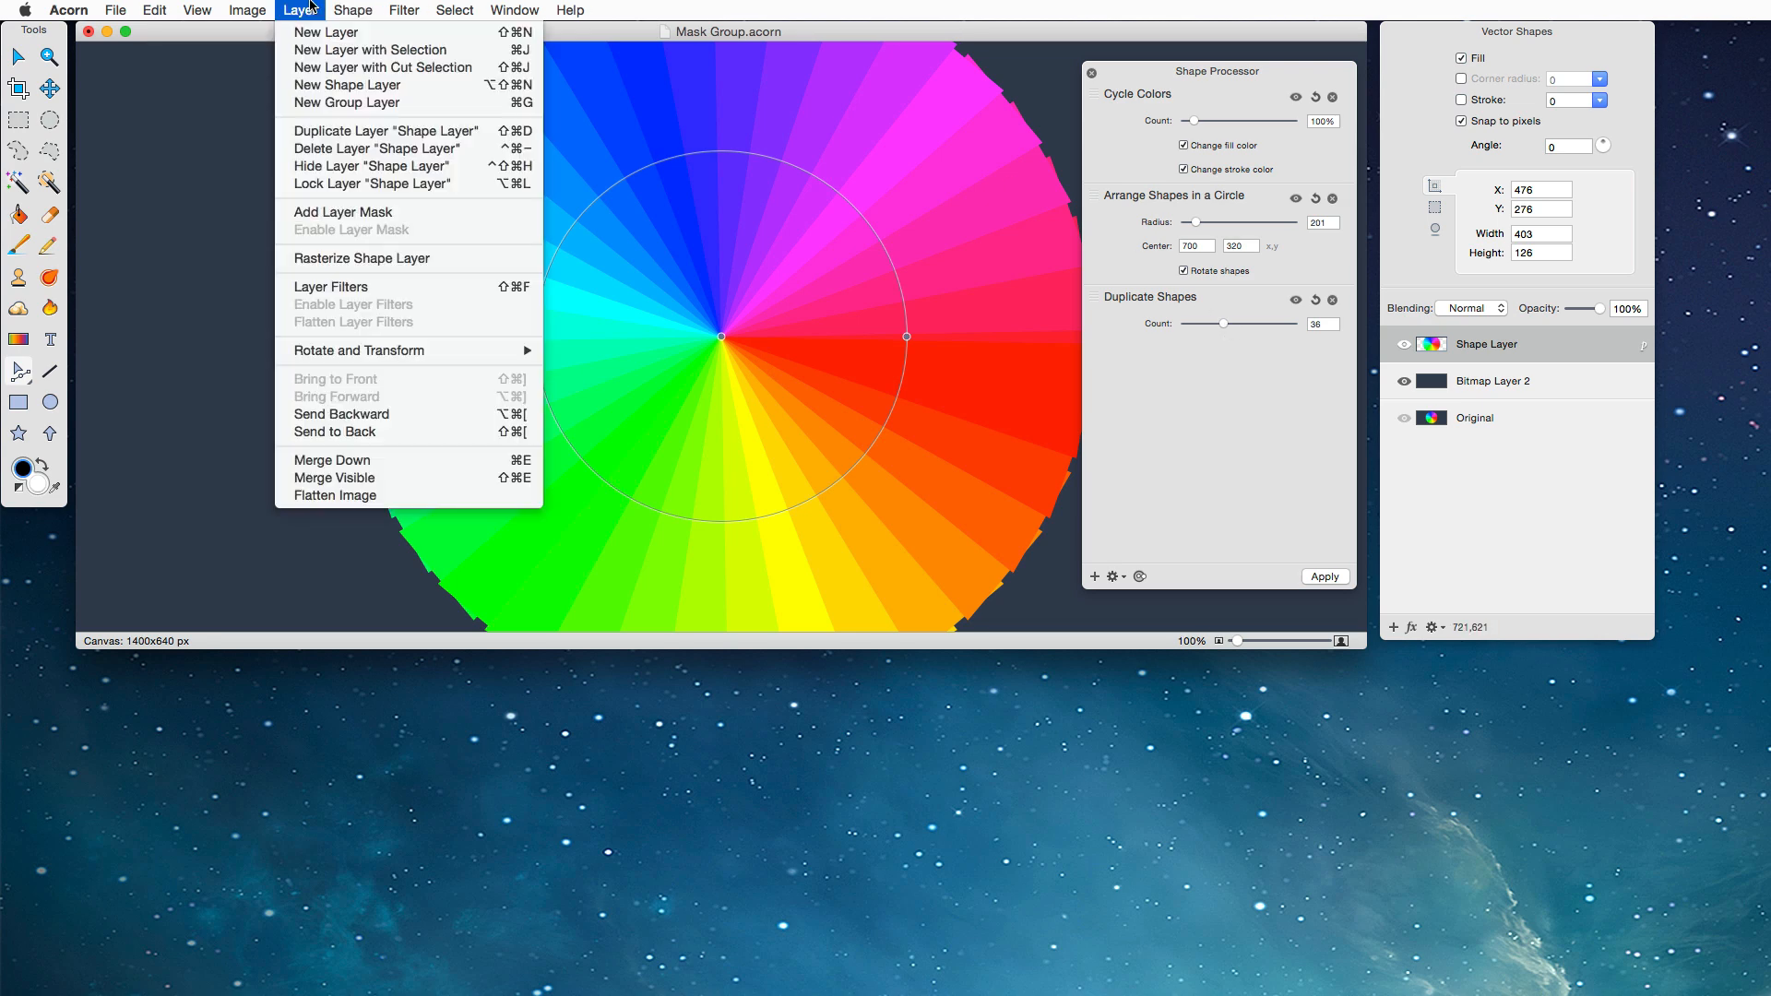
click(311, 89)
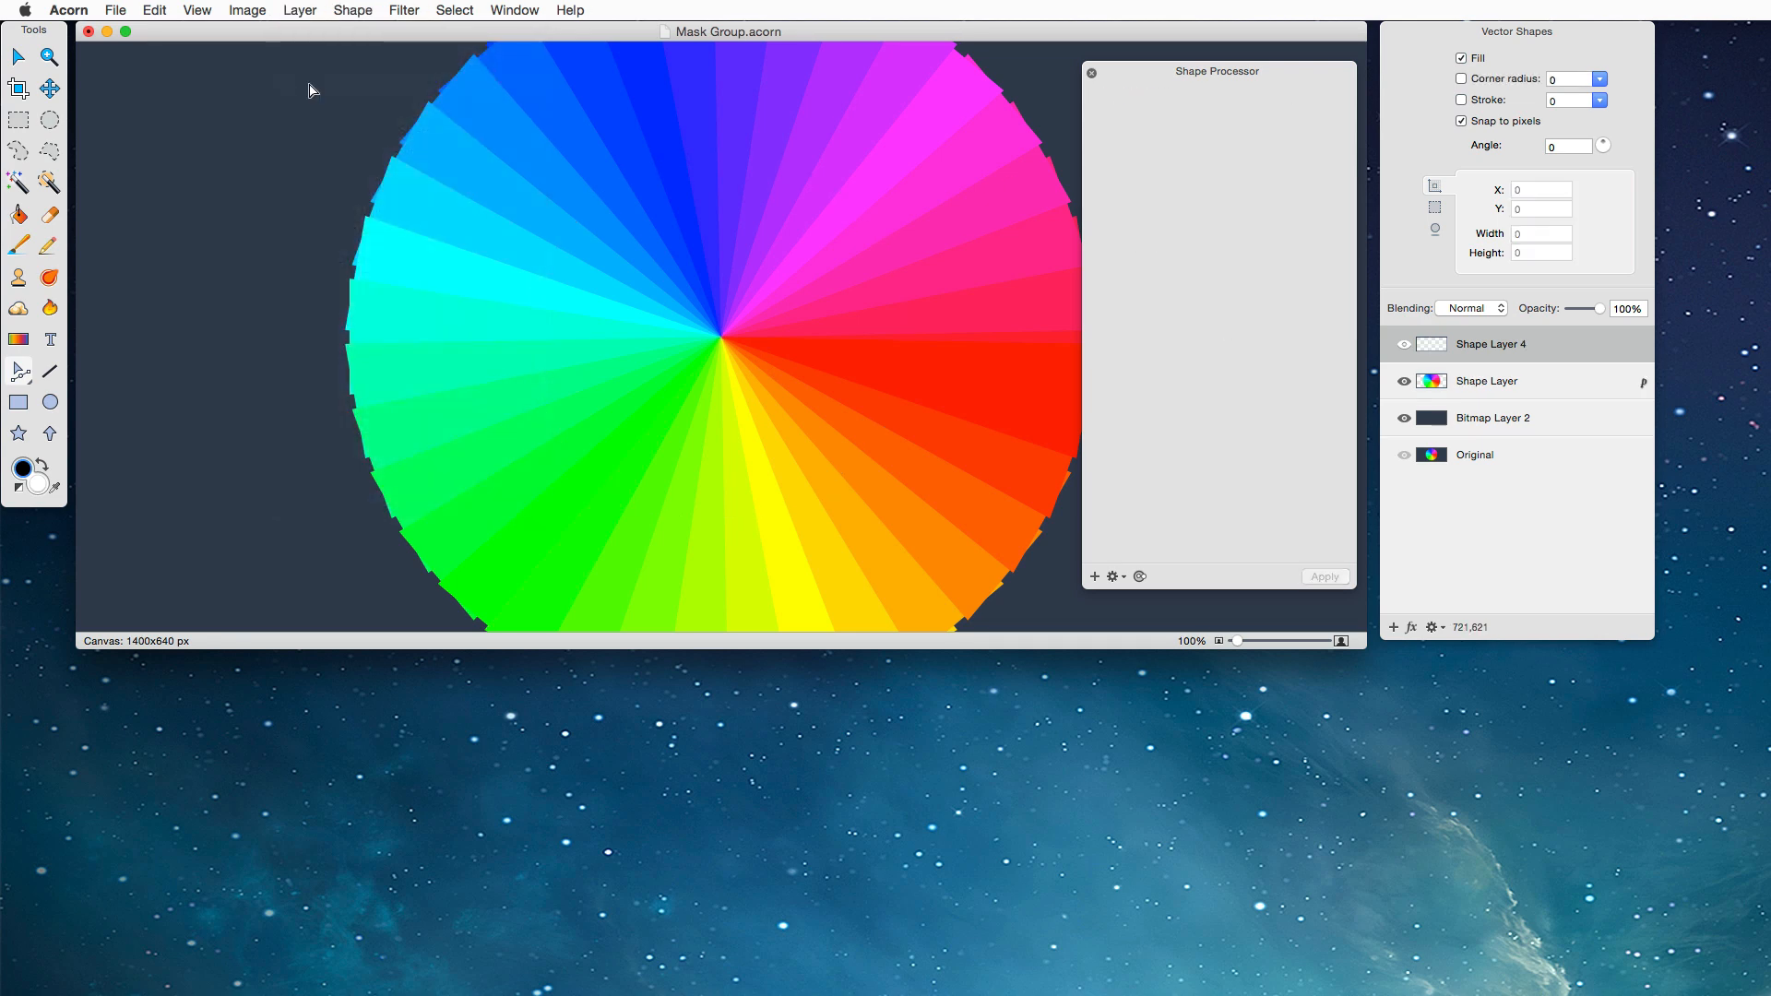
click(49, 401)
drag(463, 125, 965, 629)
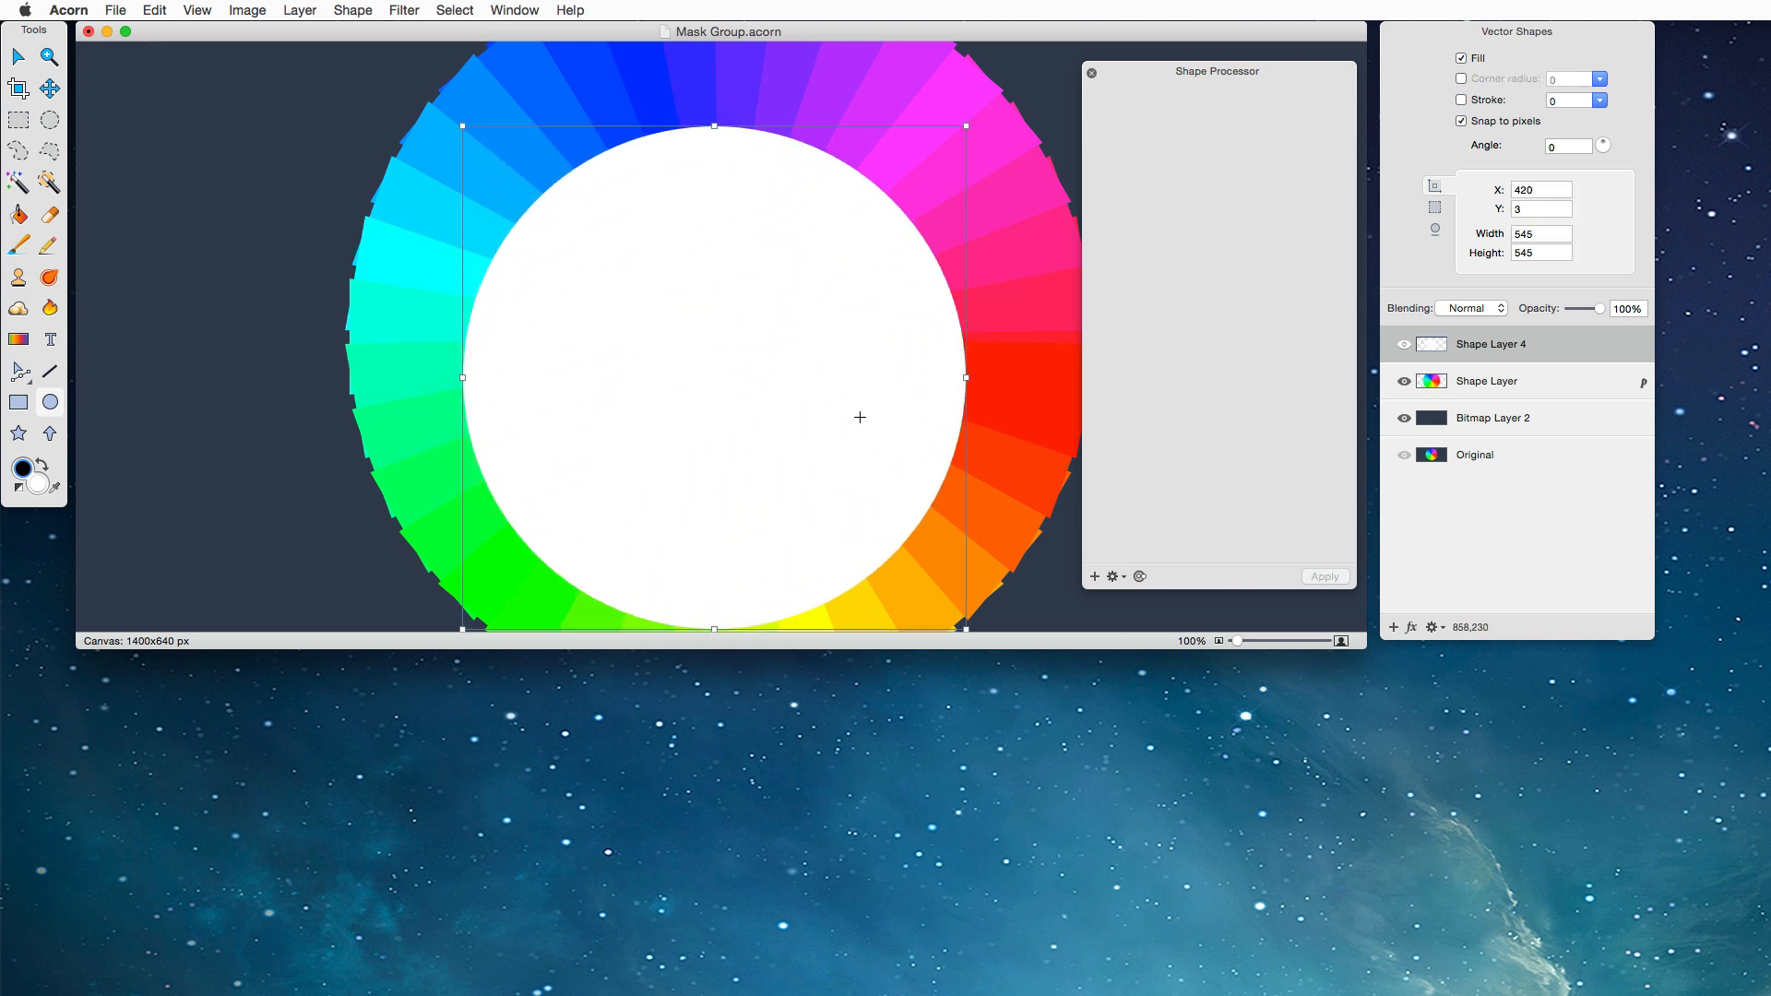
key(v)
drag(765, 434, 779, 398)
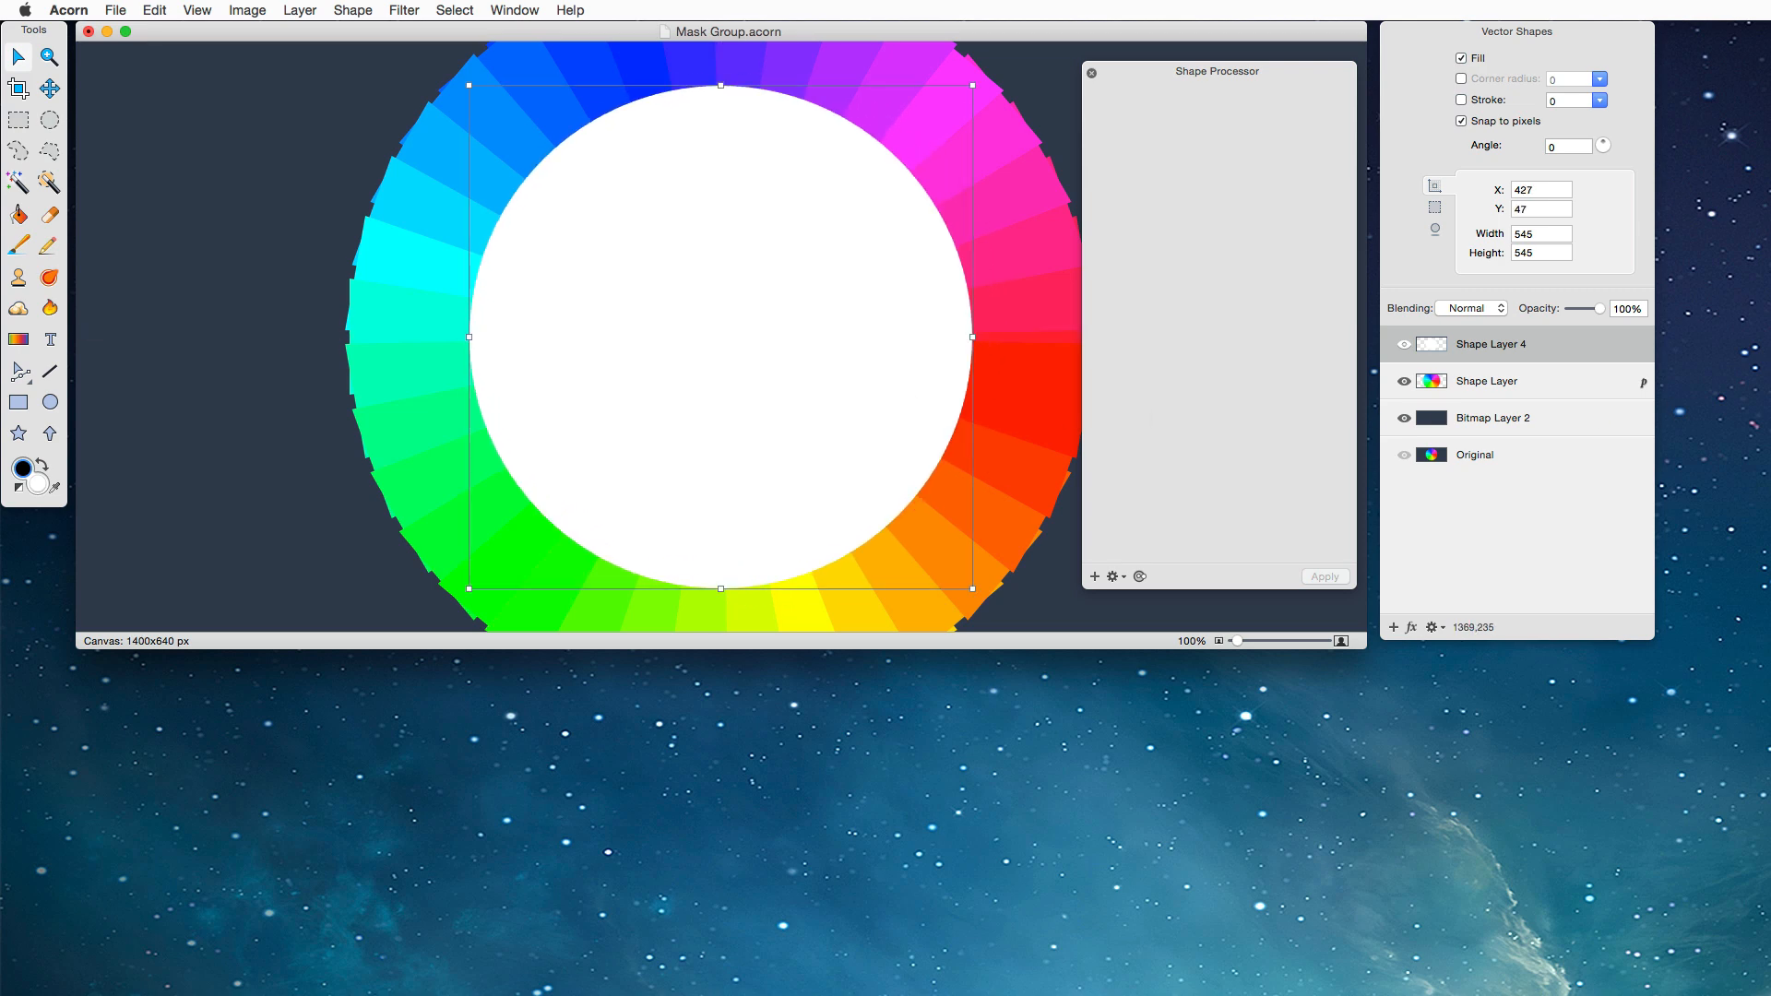
click(1091, 73)
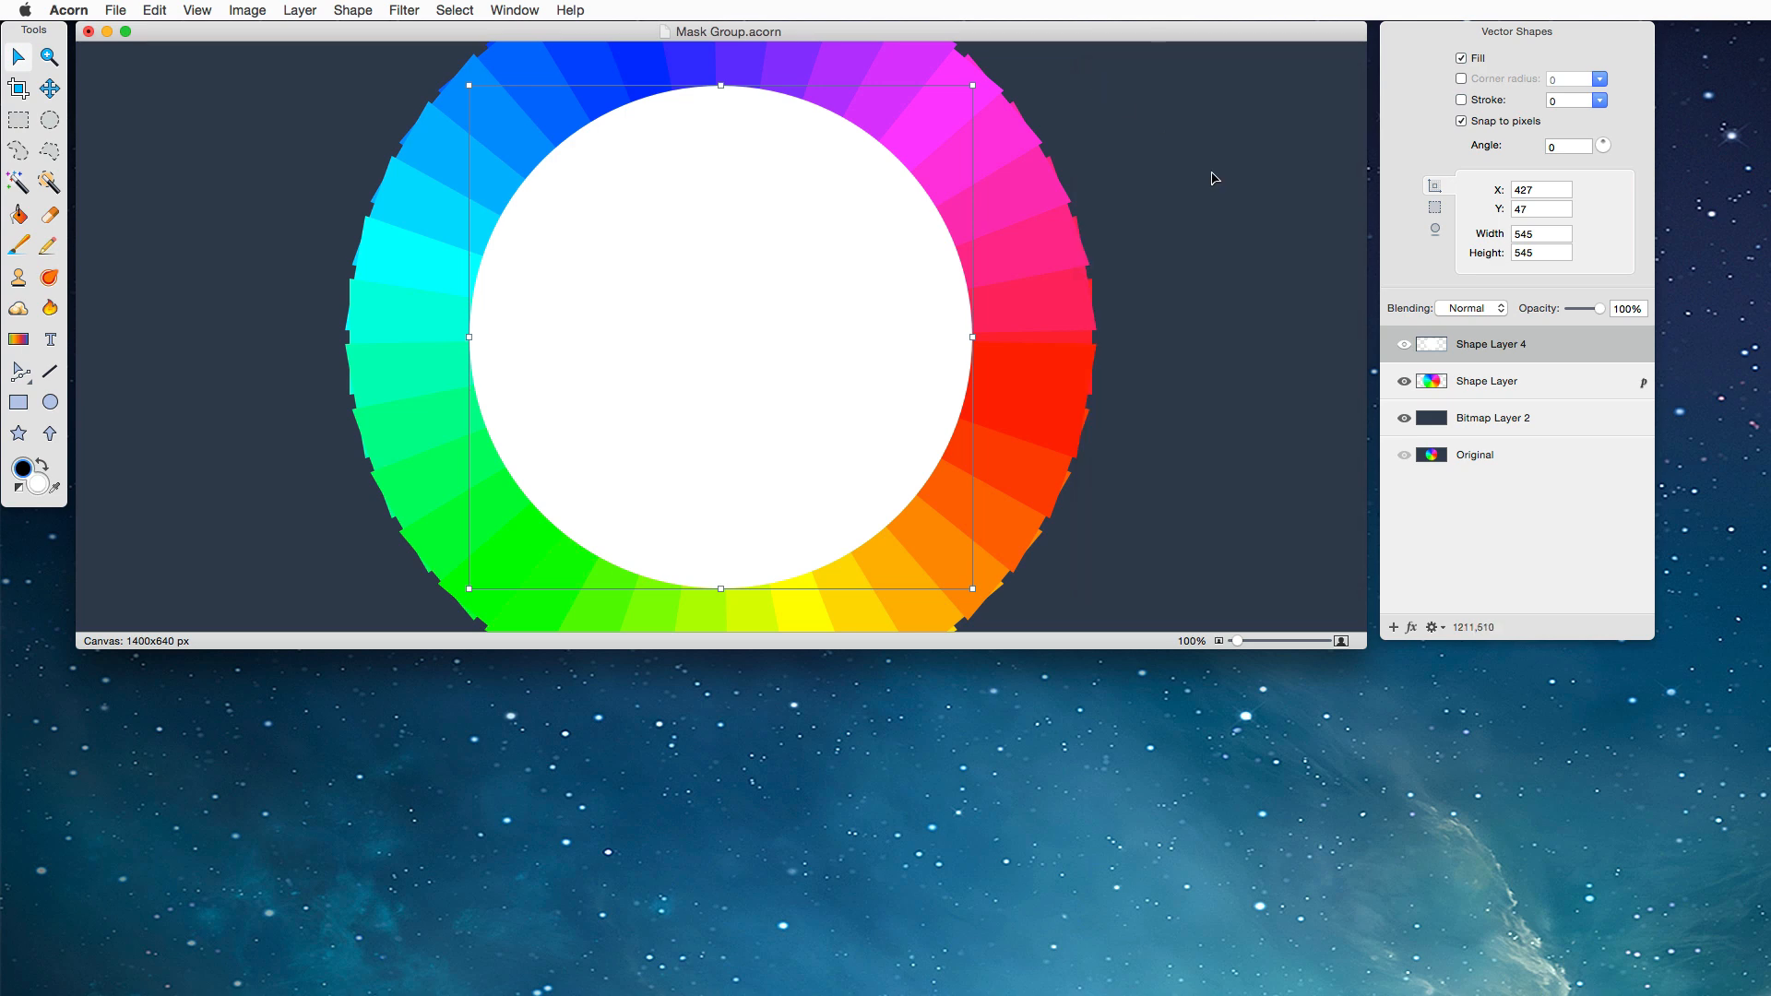
Step: Set the circle layer's blending mode to Mask and try repositioning the masking circle
click(1477, 310)
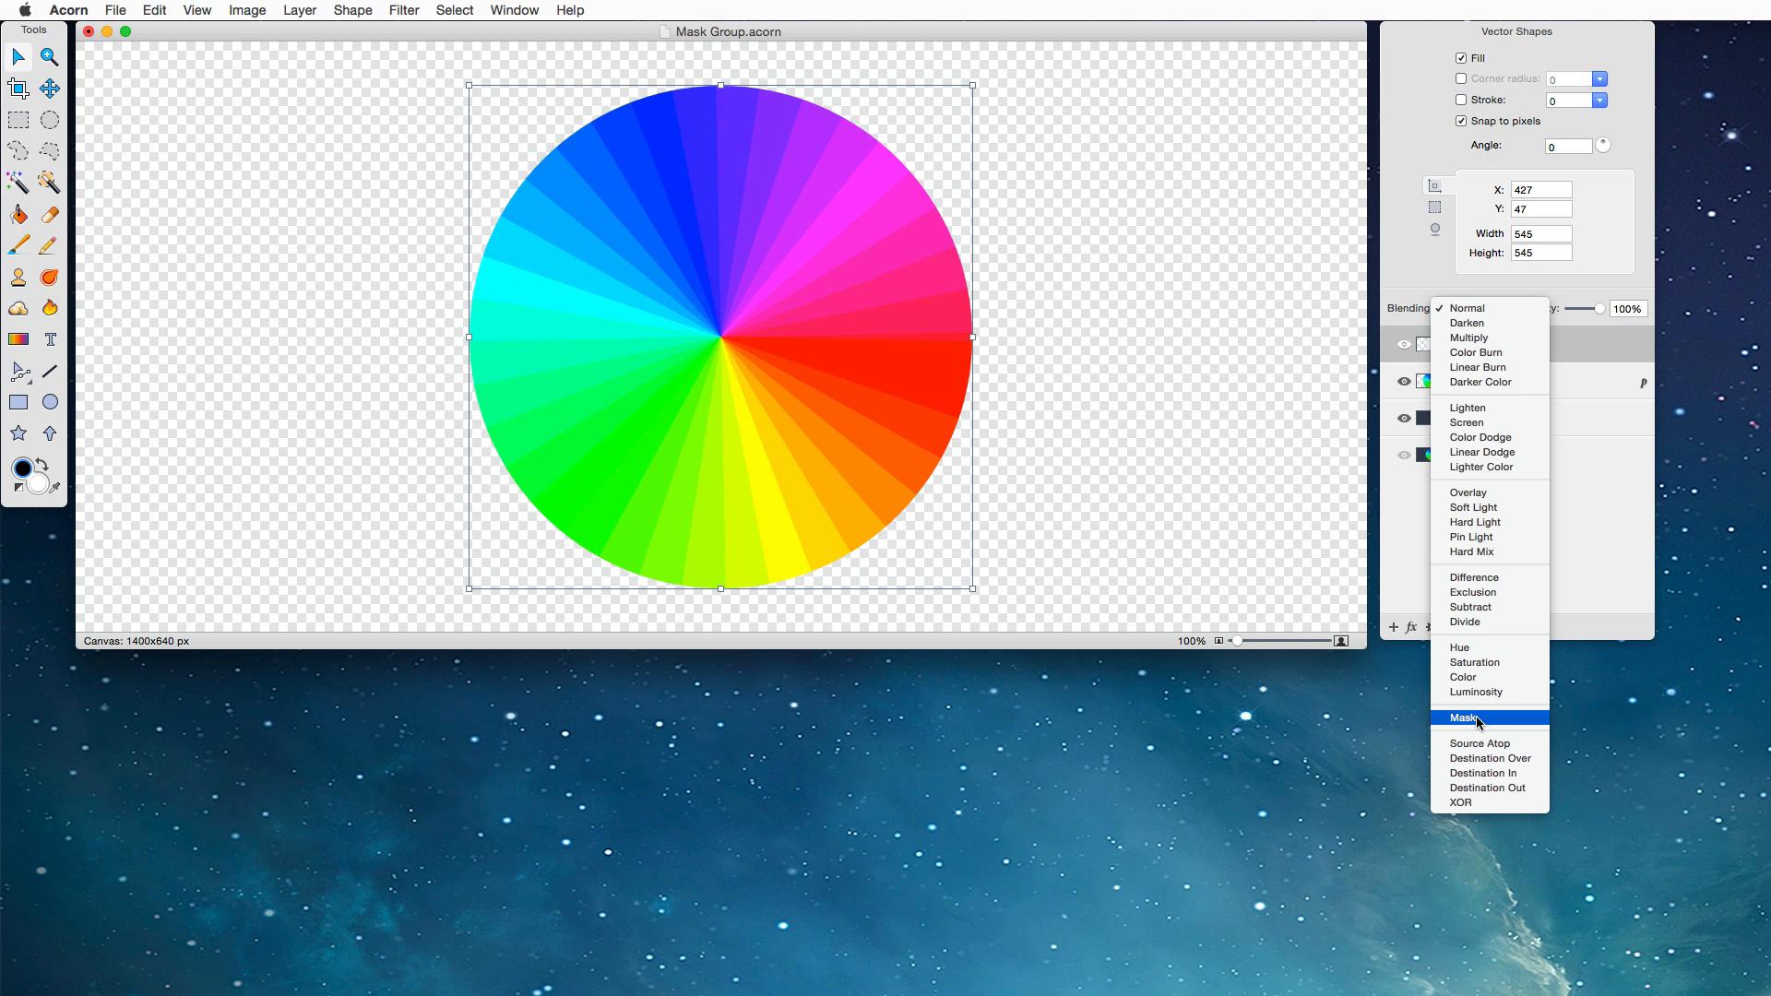
click(1479, 719)
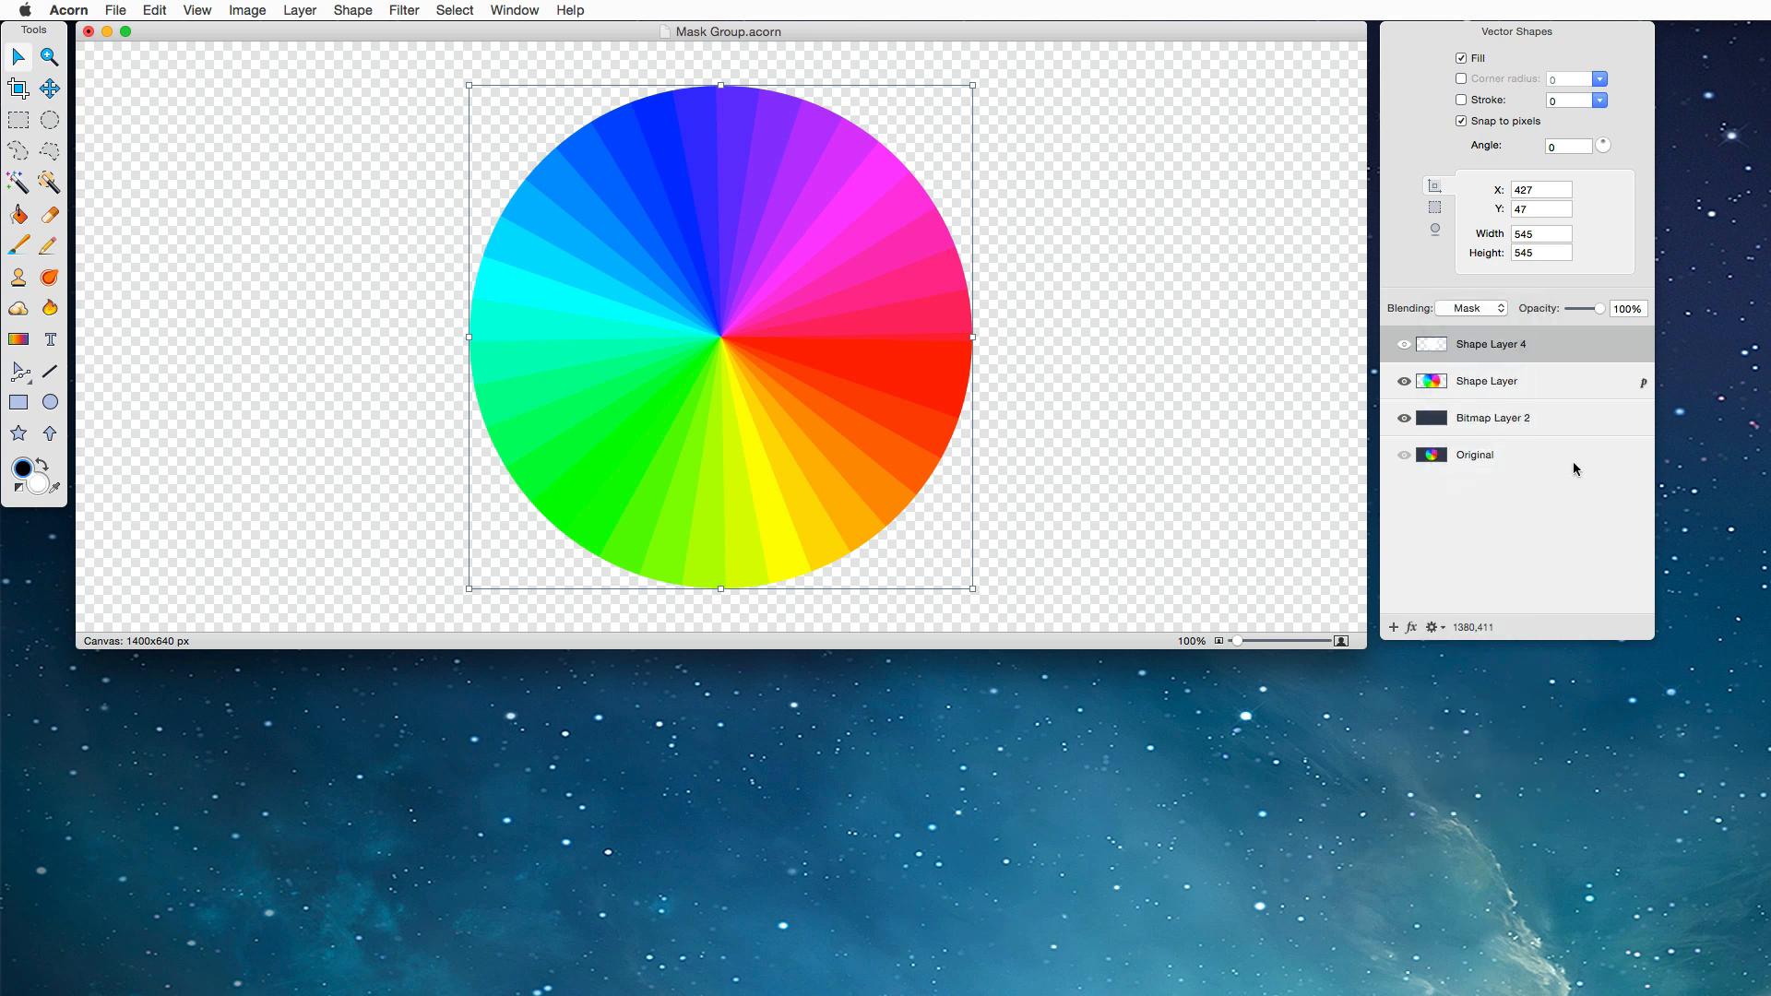
drag(803, 284, 753, 266)
shift+click(1494, 381)
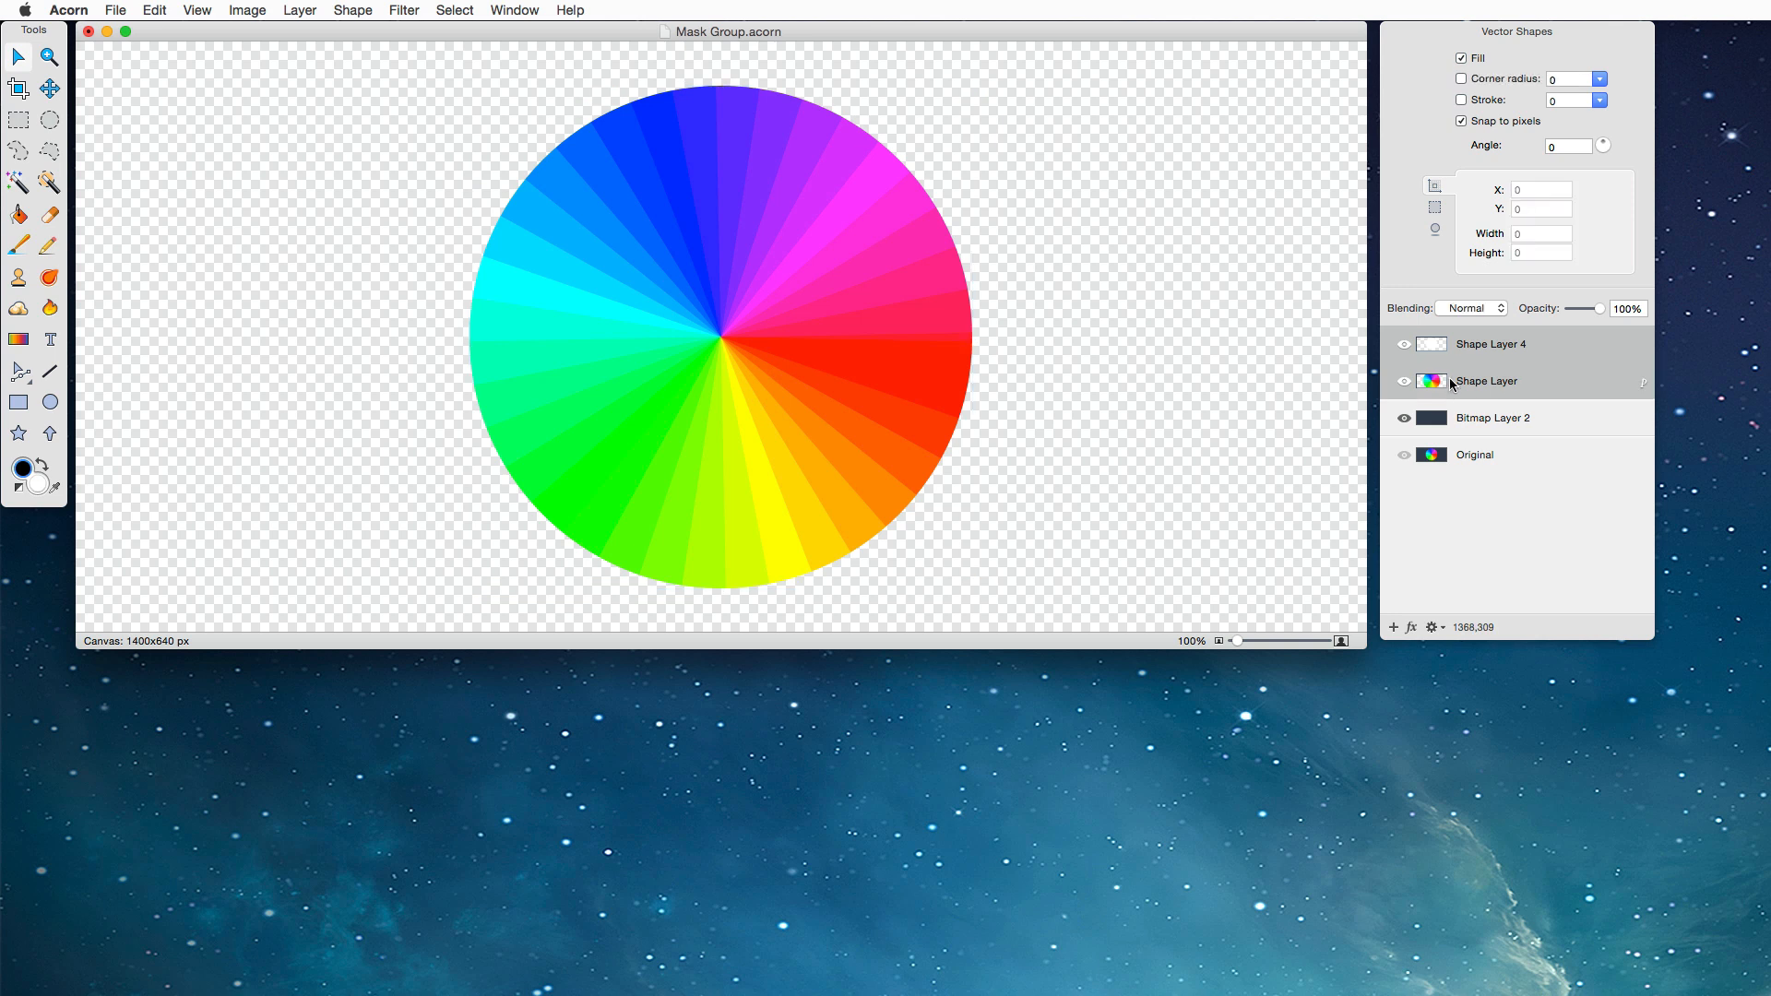
click(1497, 420)
click(1515, 346)
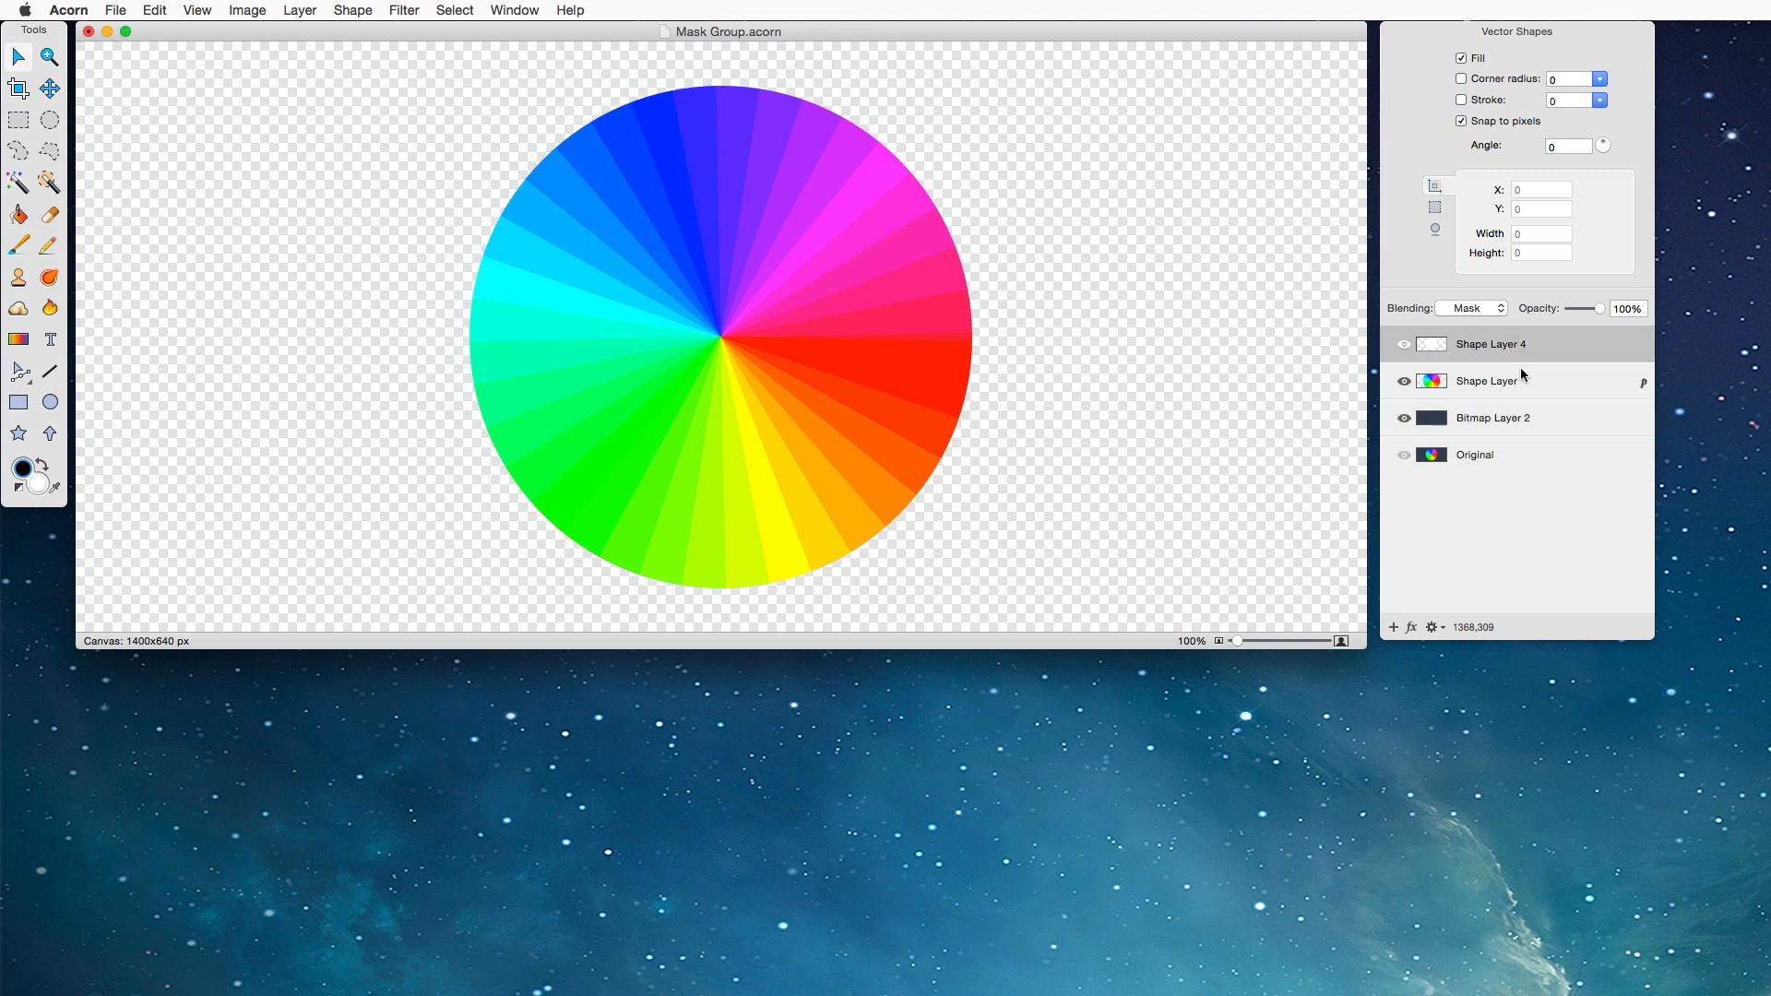
shift+click(1510, 419)
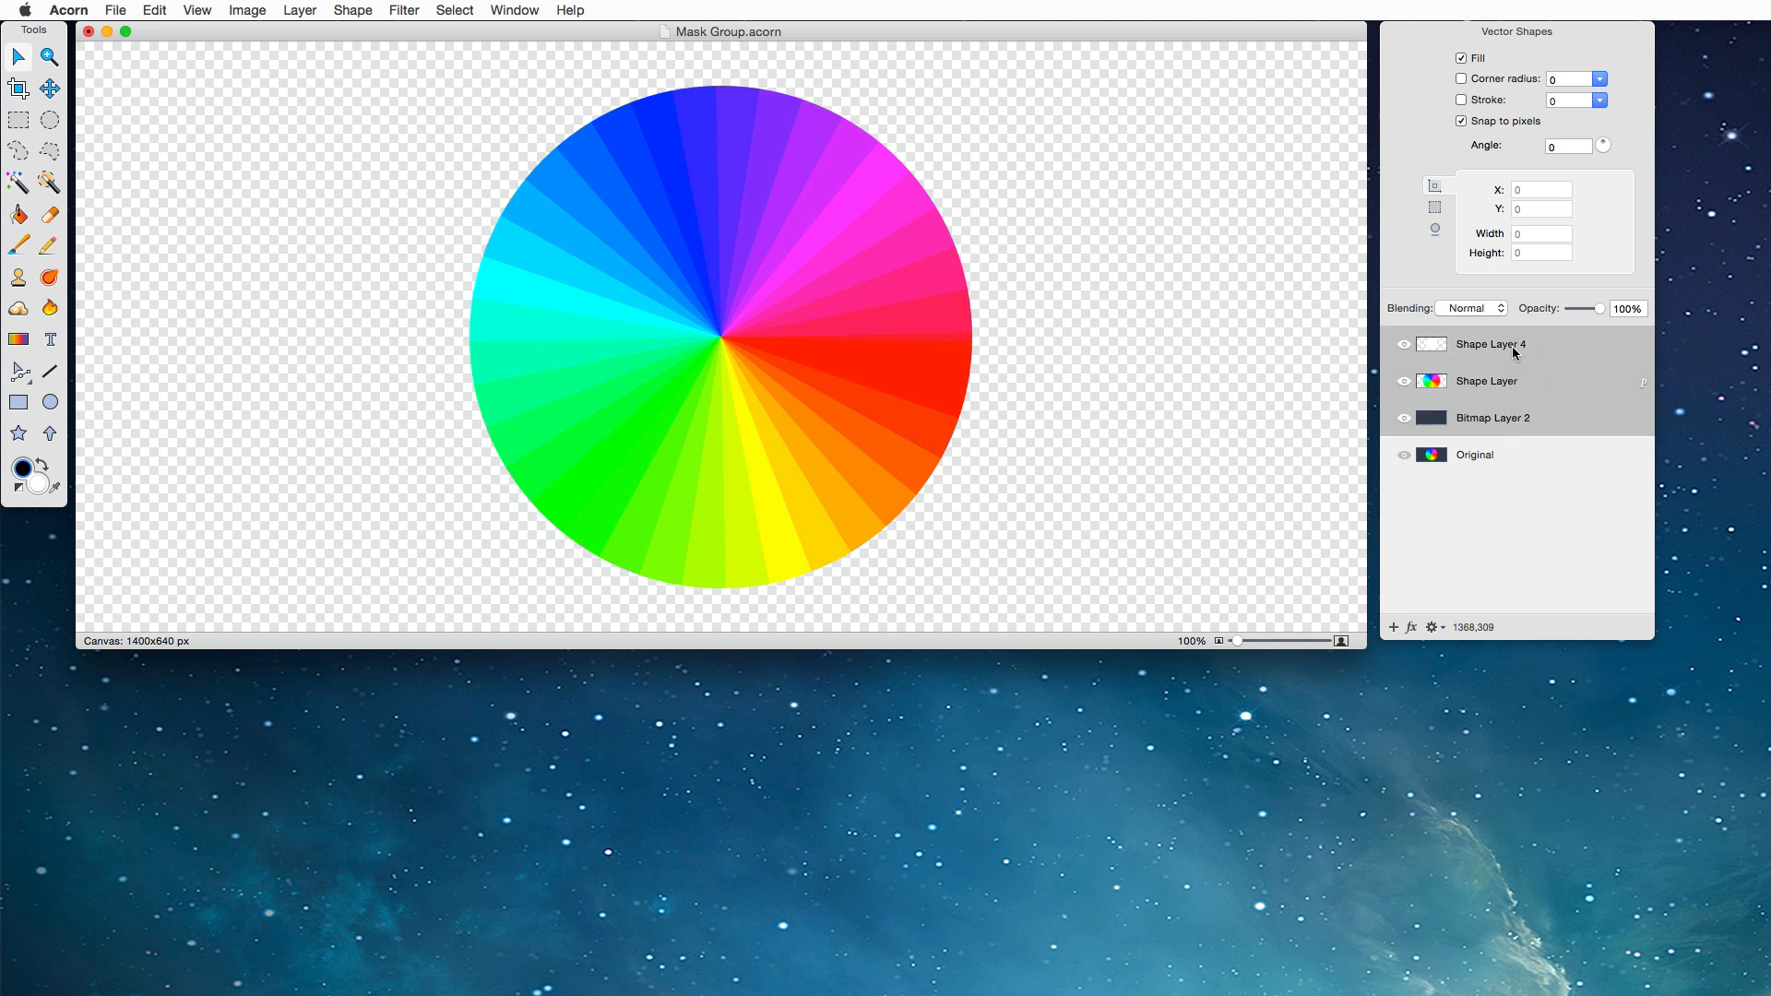
click(1519, 348)
super+click(1515, 424)
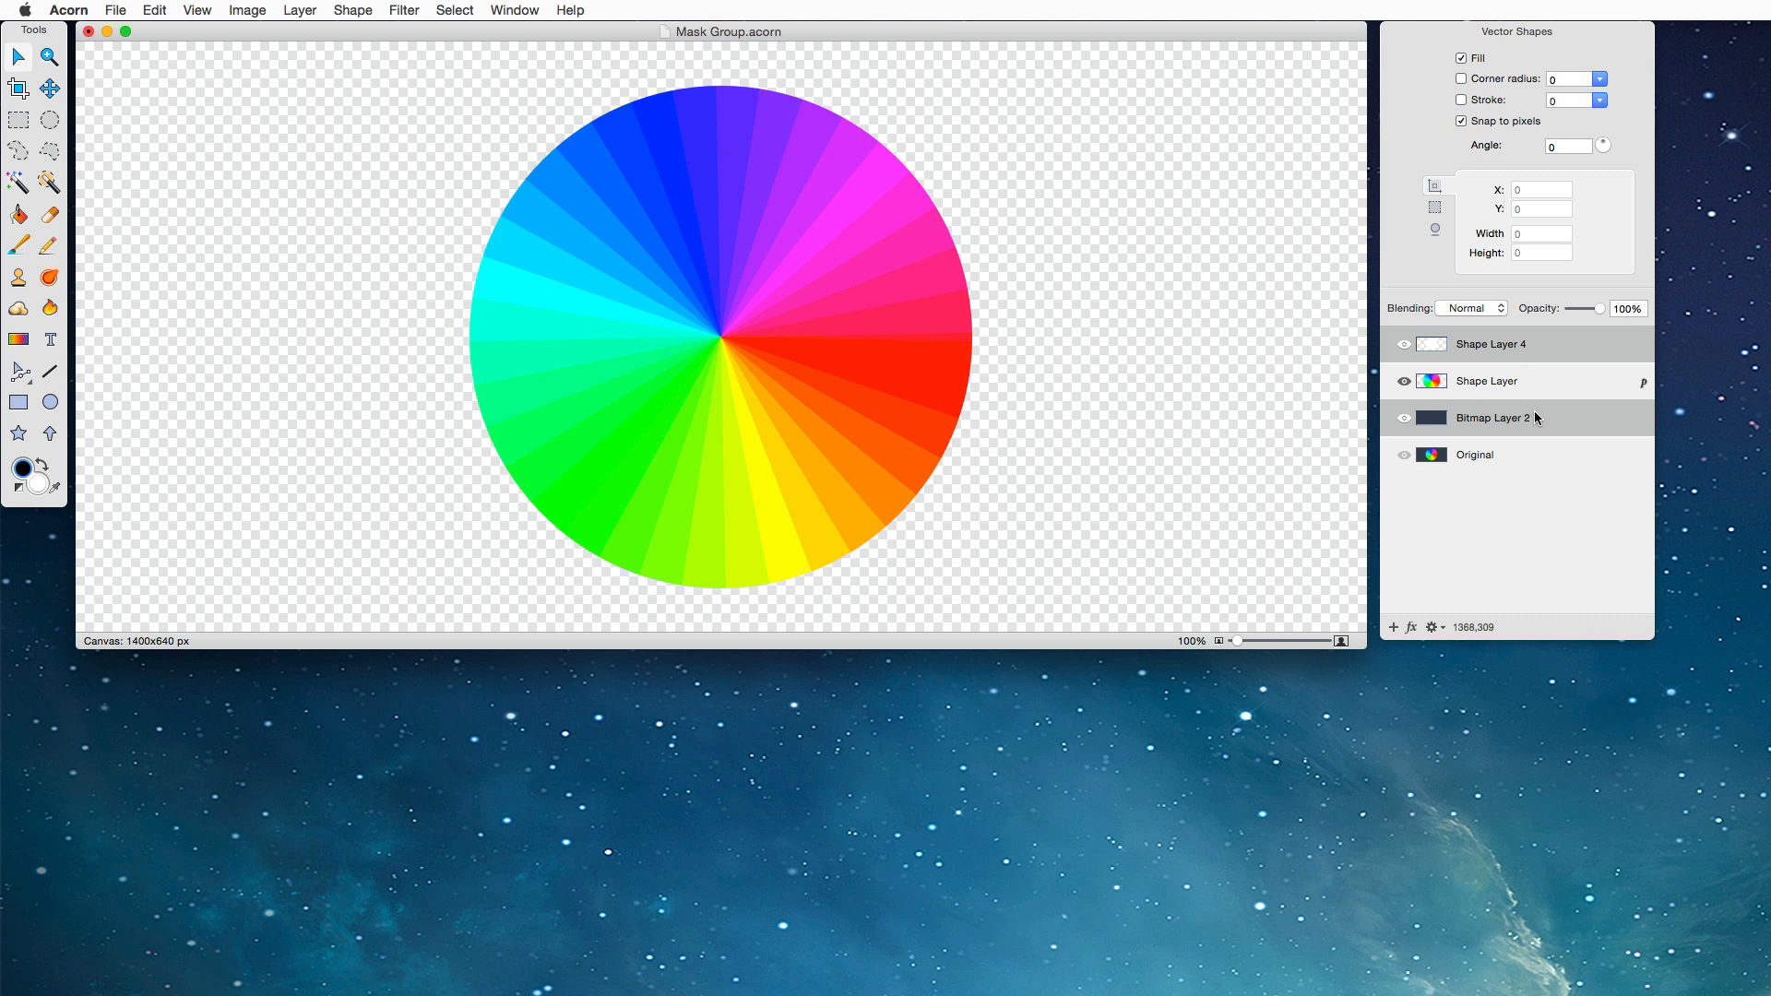
Step: Combine the masking circle layer, Shape Layer 4, and the color wheel's Shape Layer into a new group layer
shift+click(1498, 380)
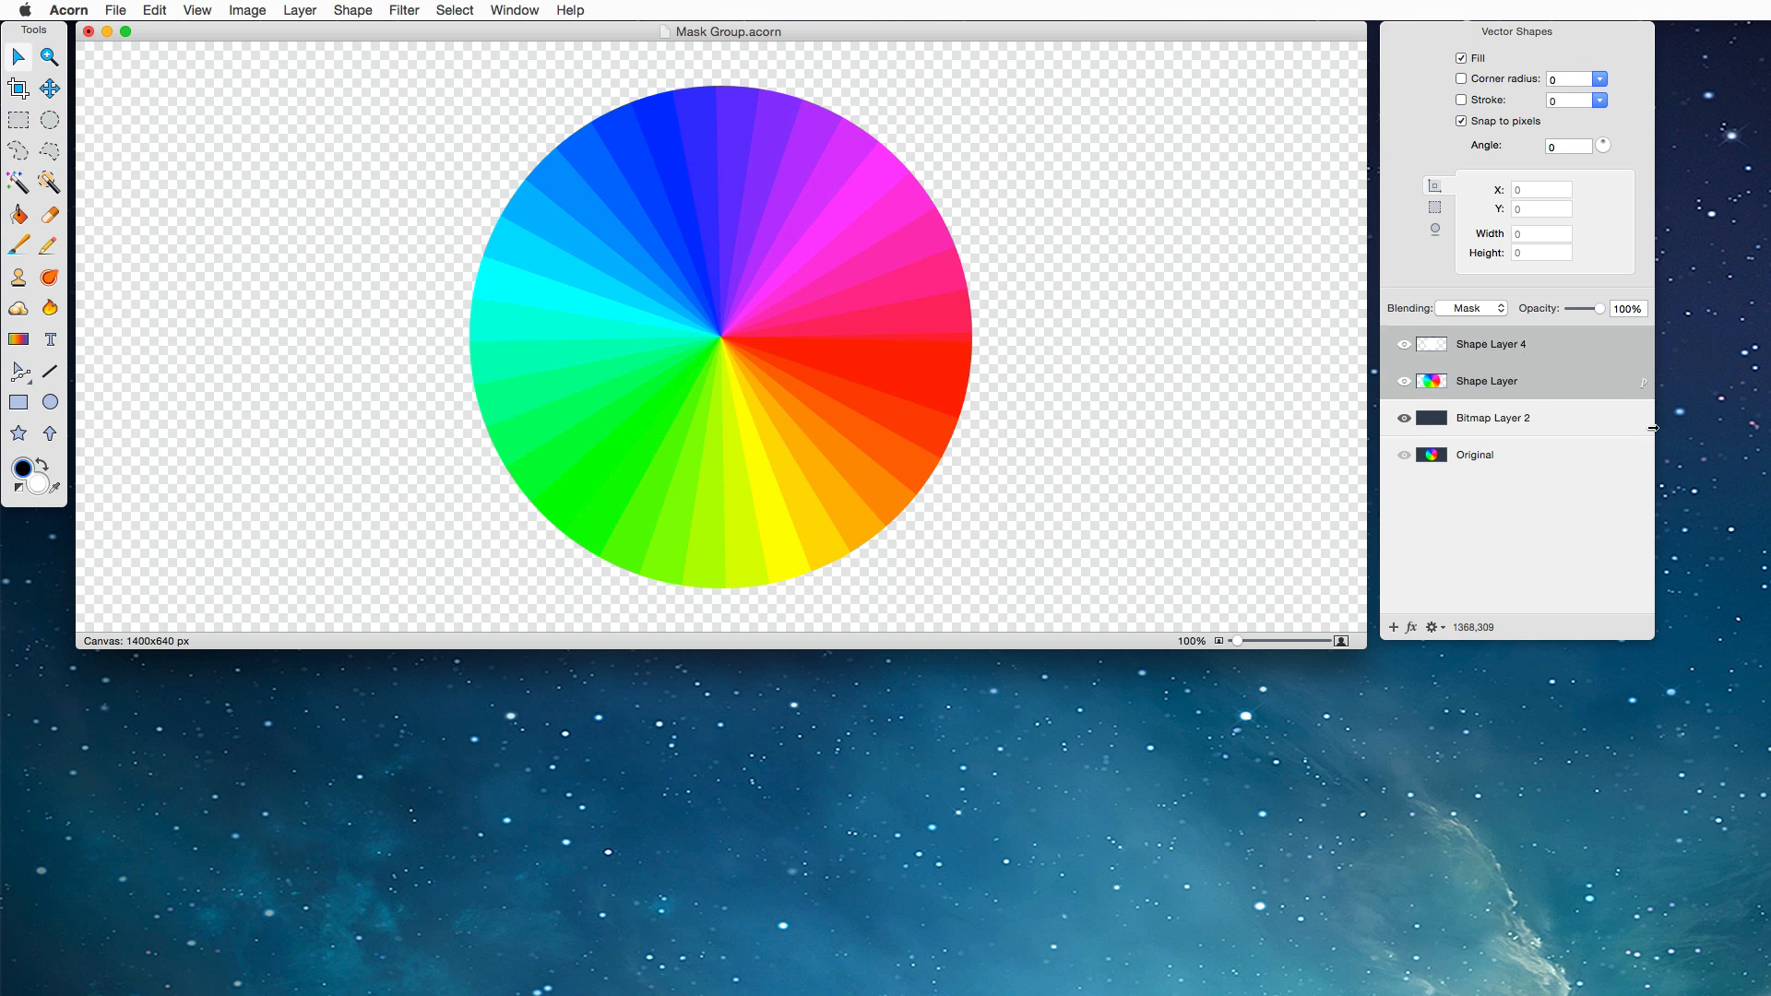
click(292, 7)
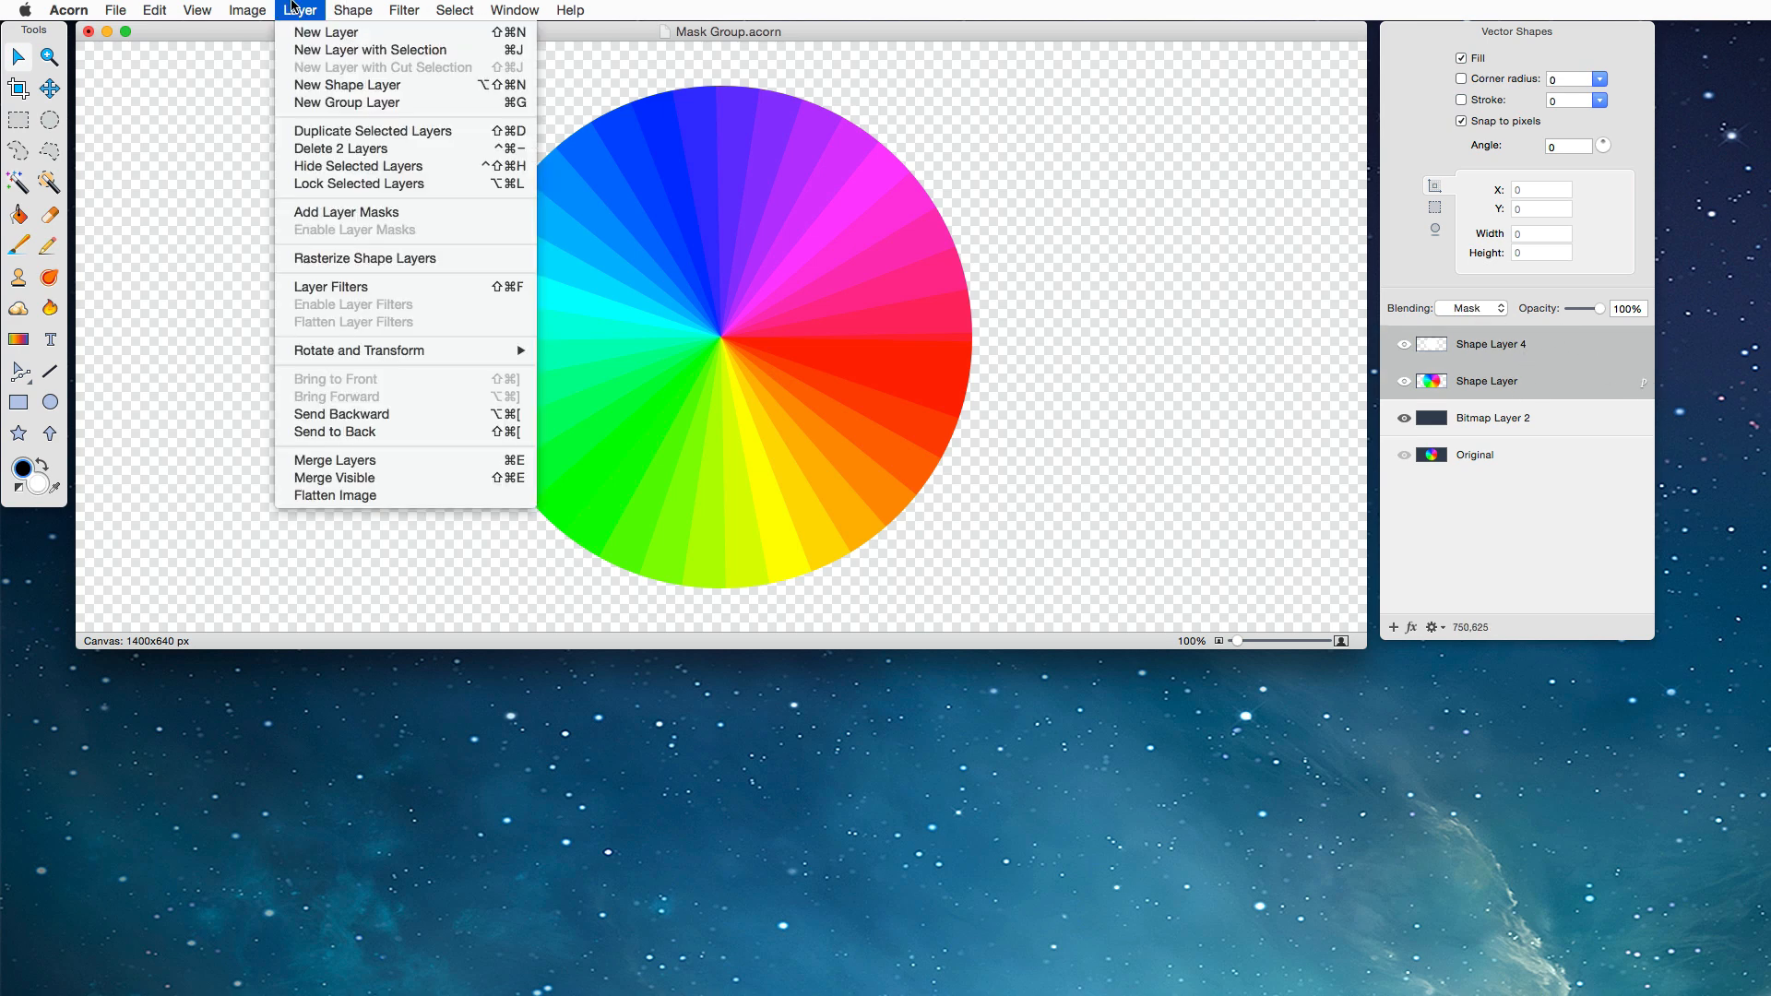
click(333, 102)
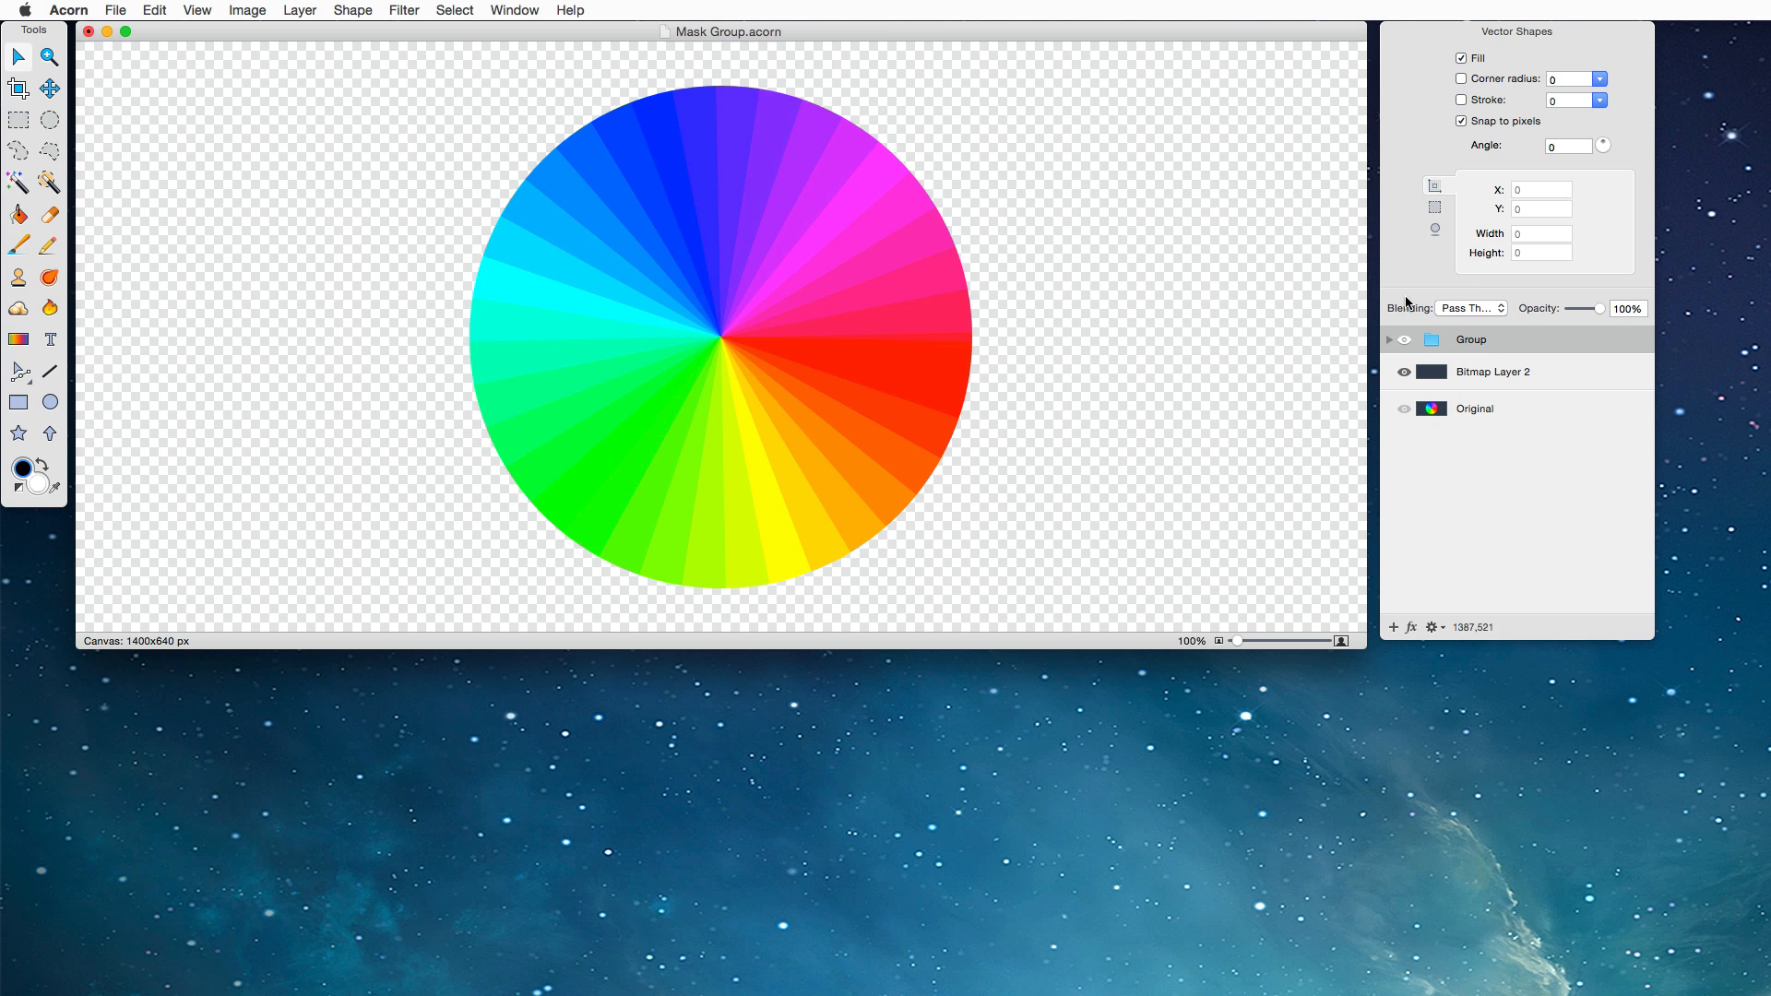
Step: Expand the new group to show its layers and set the group's blending mode to Normal
click(1388, 340)
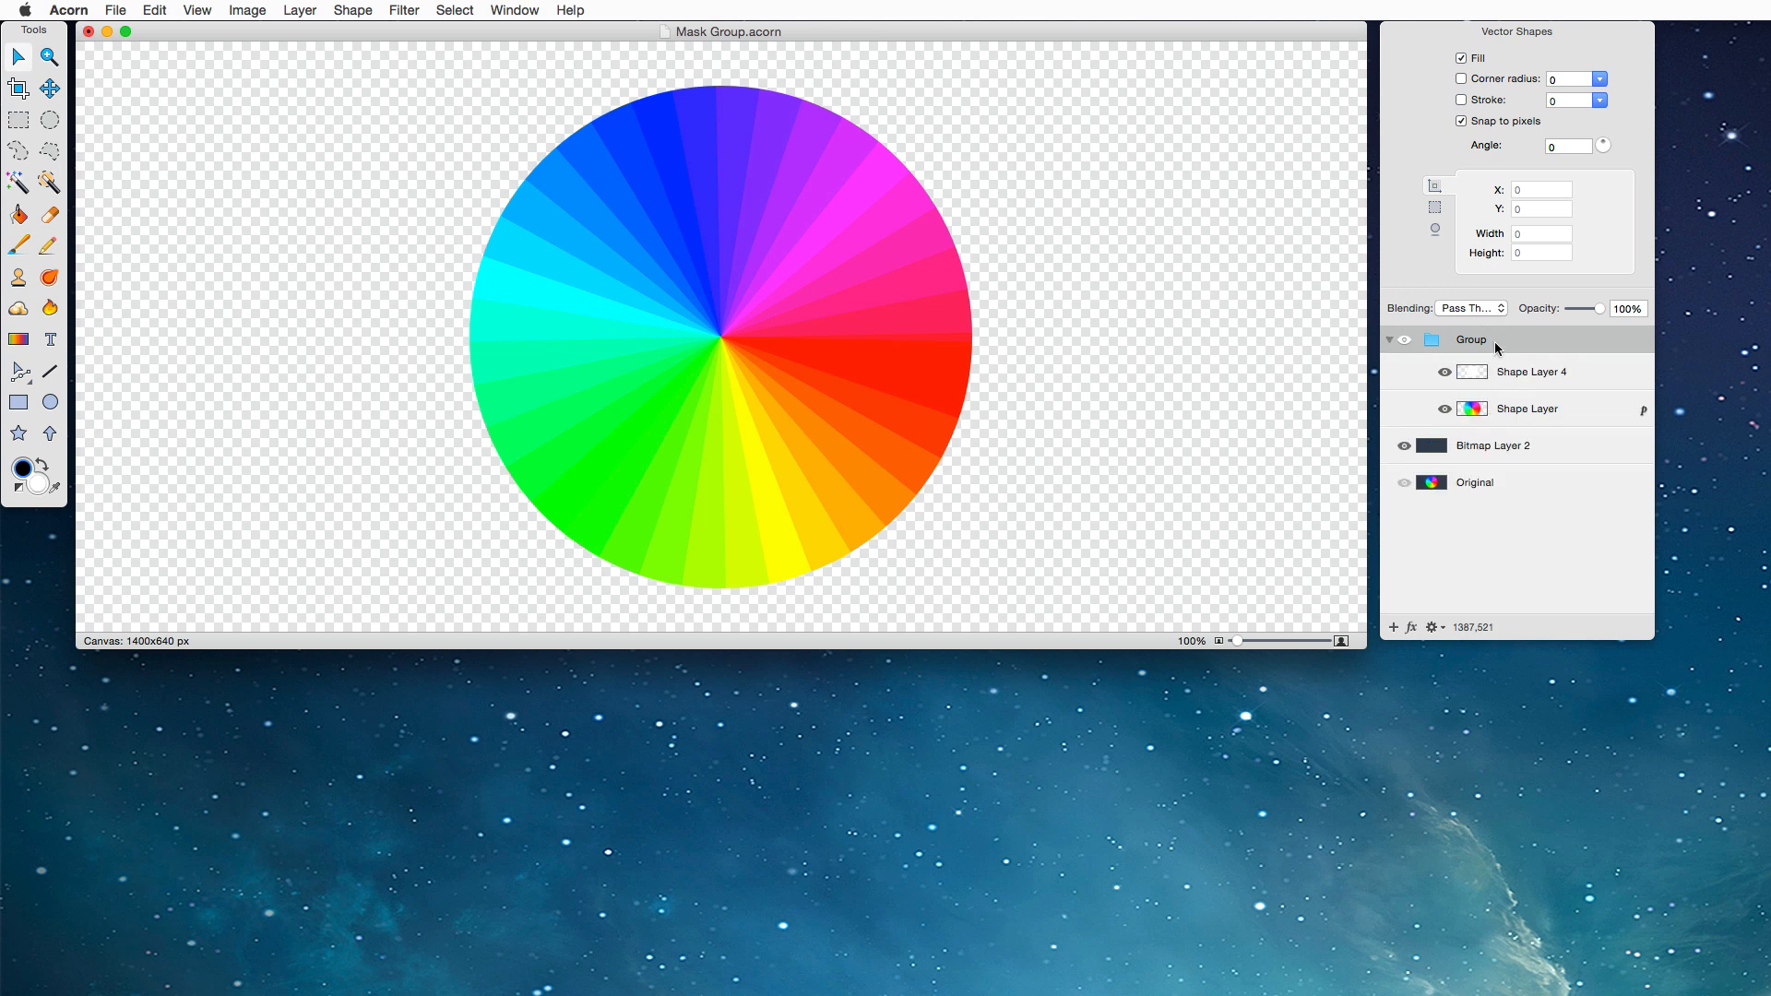
click(1497, 310)
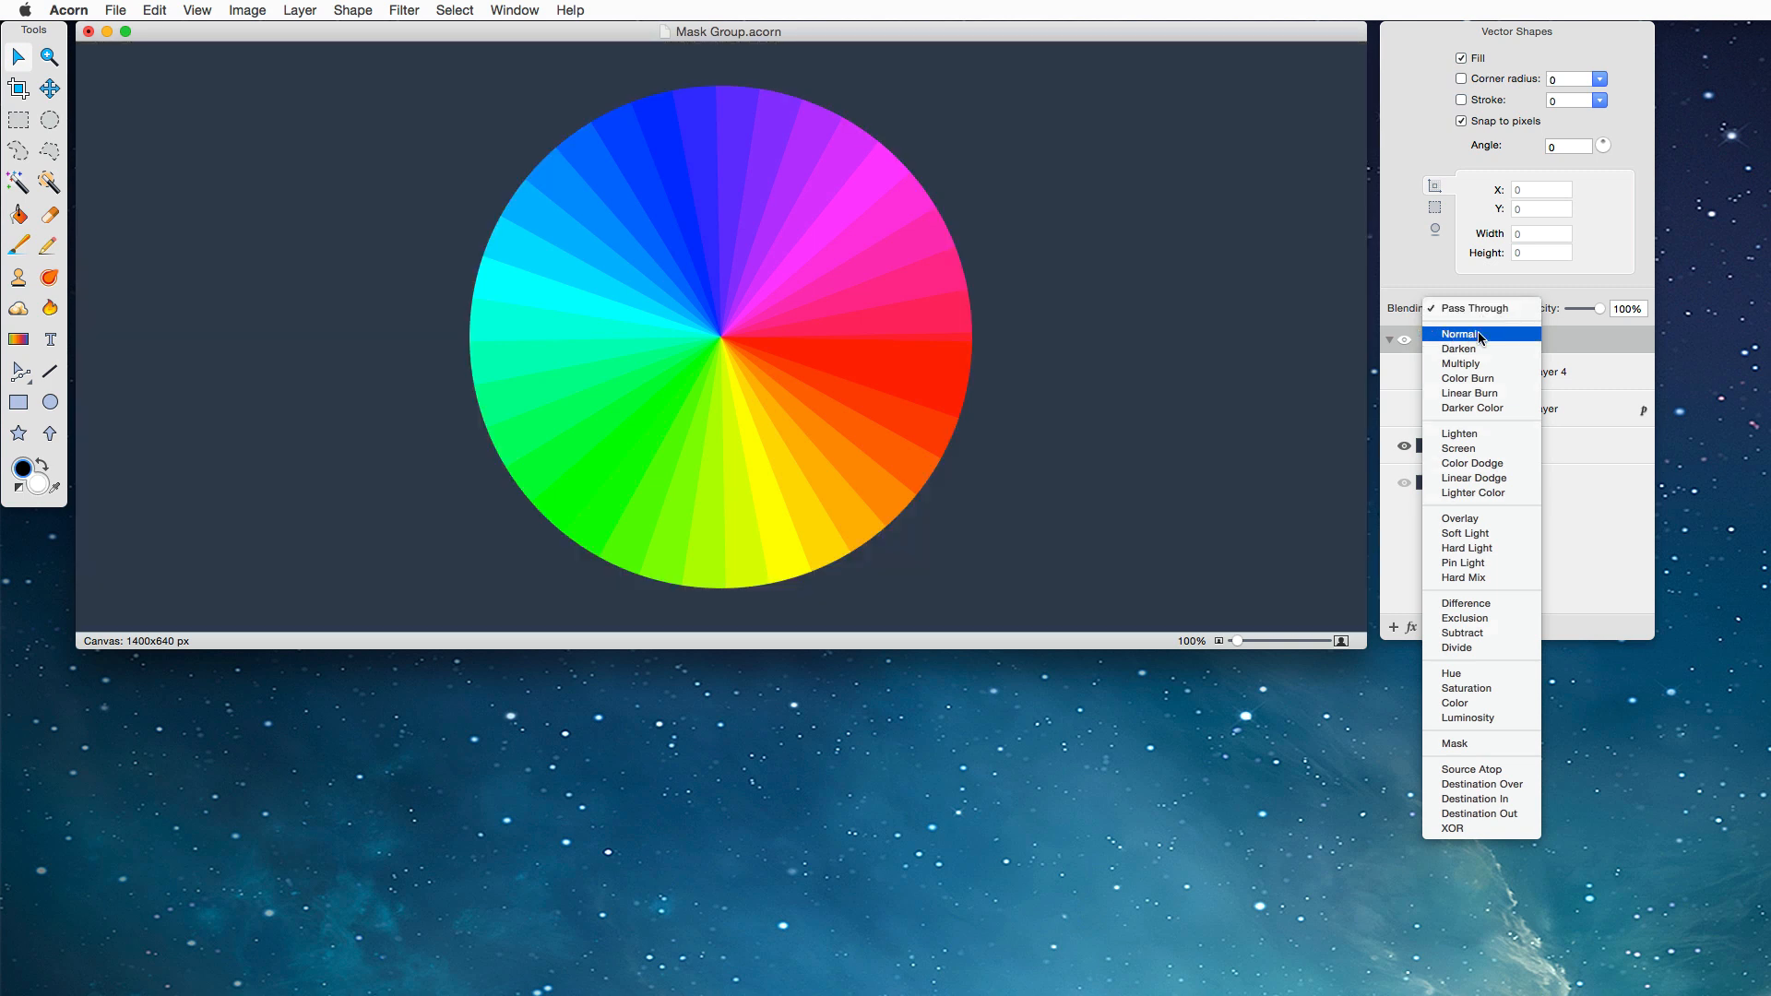
click(1479, 337)
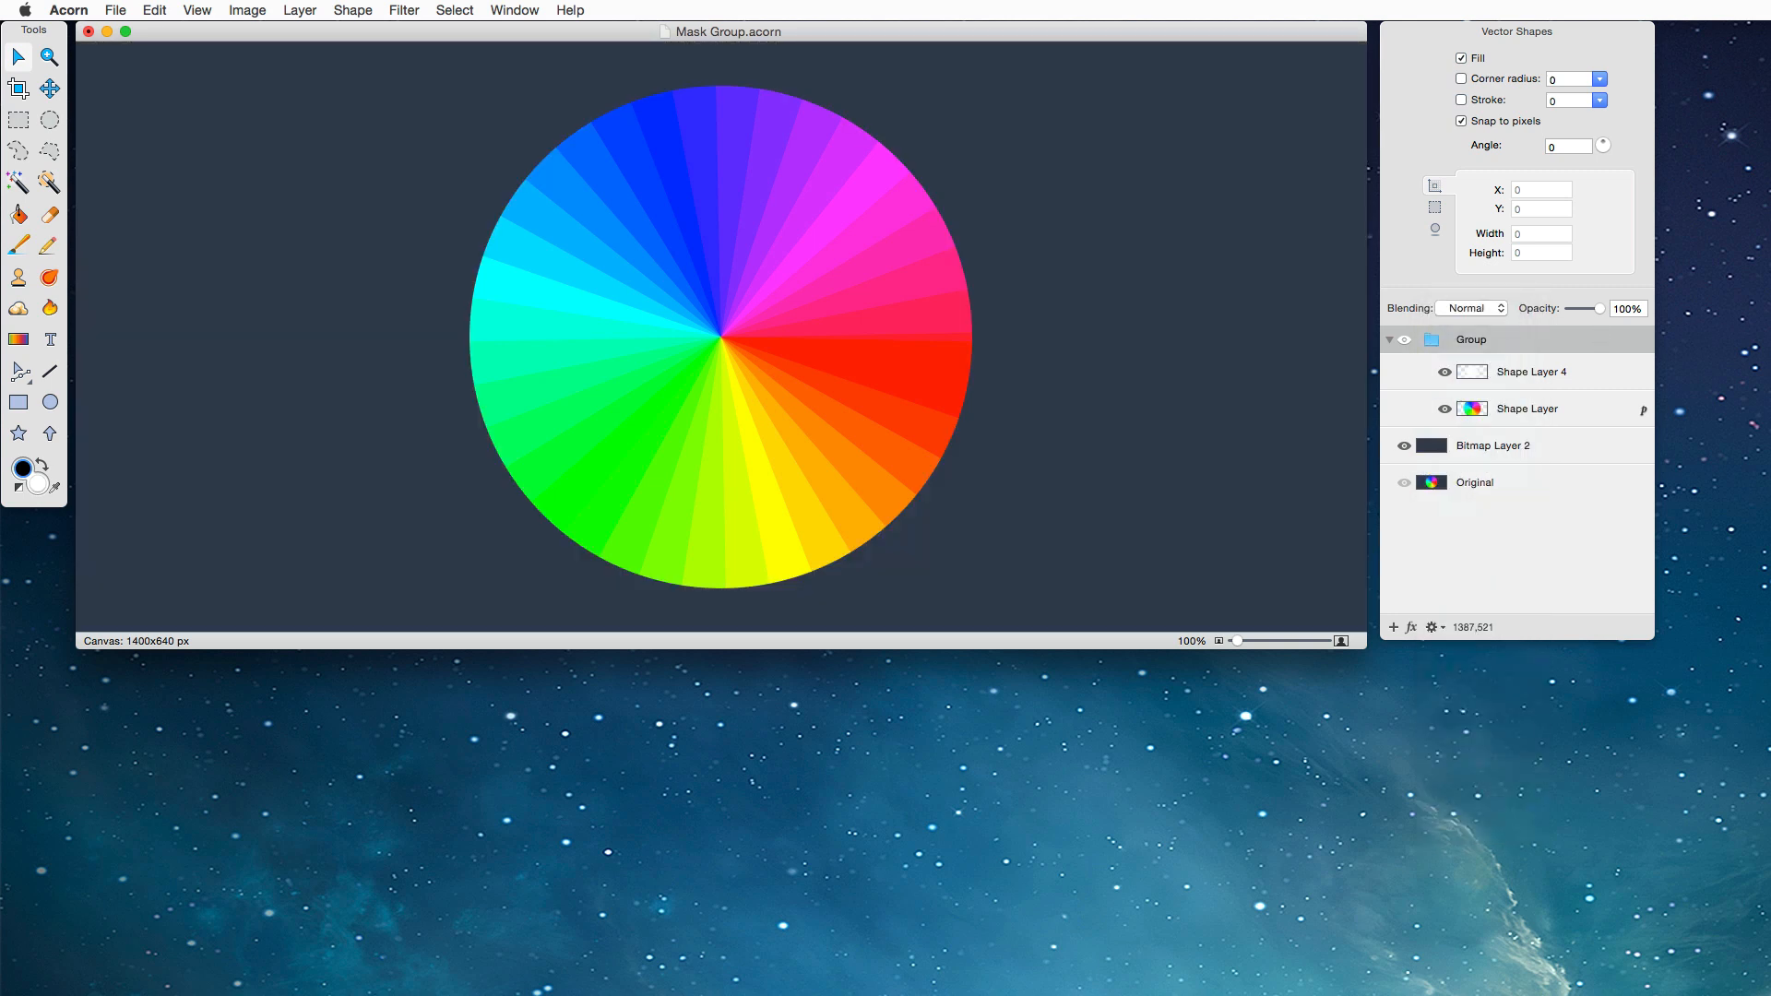